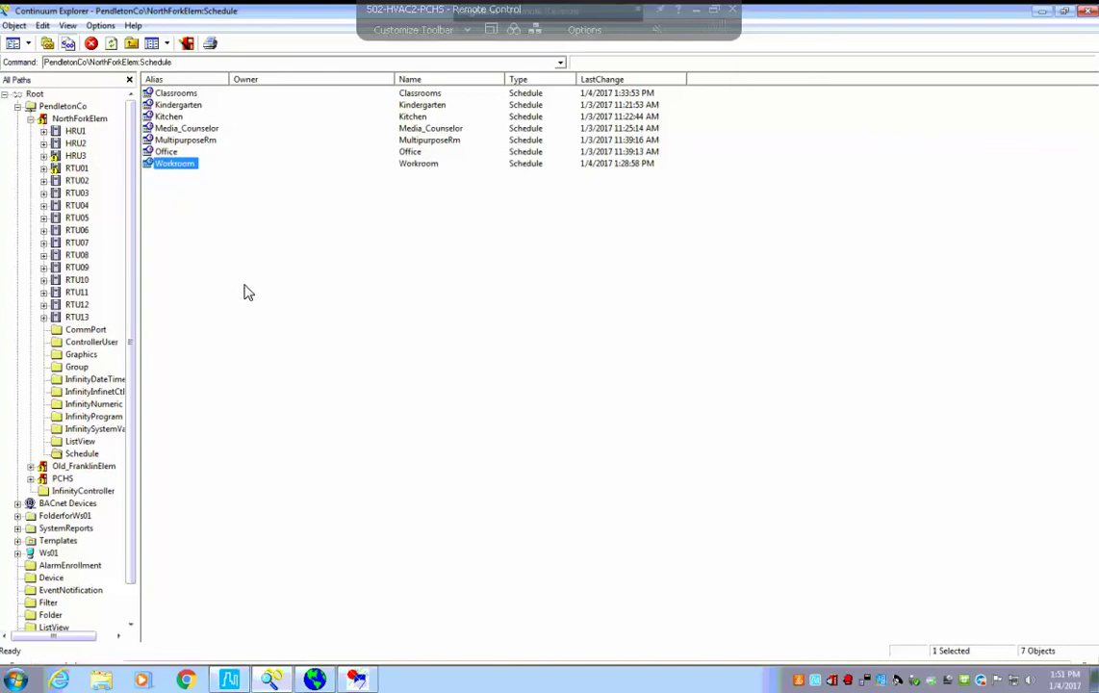
key(Return)
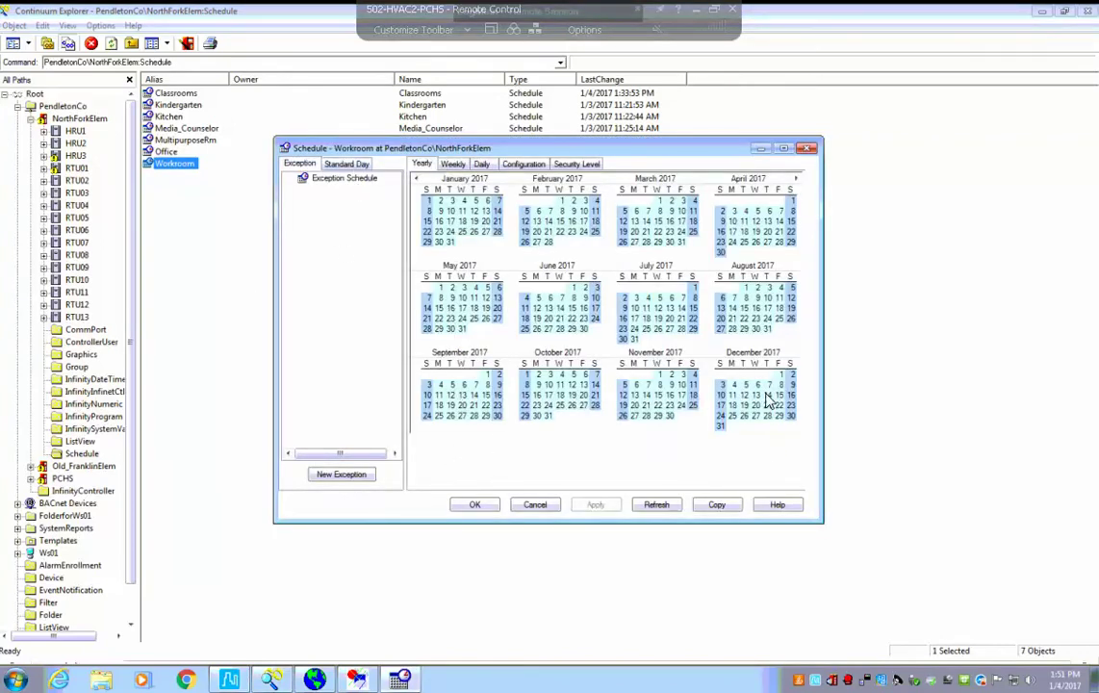
click(345, 163)
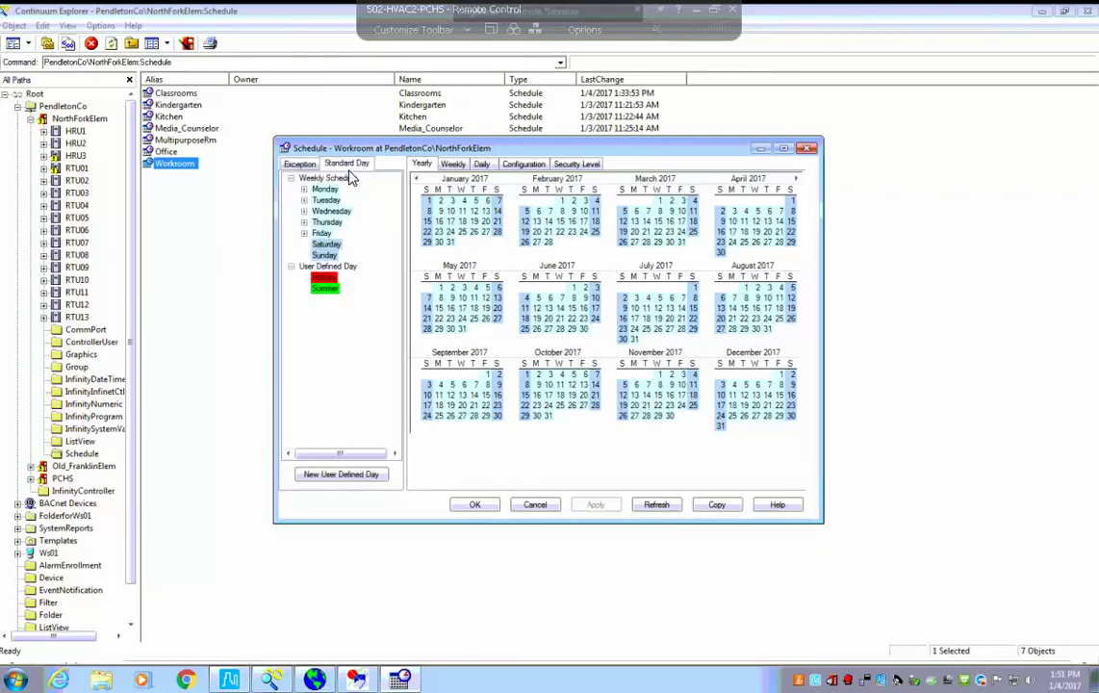
click(304, 190)
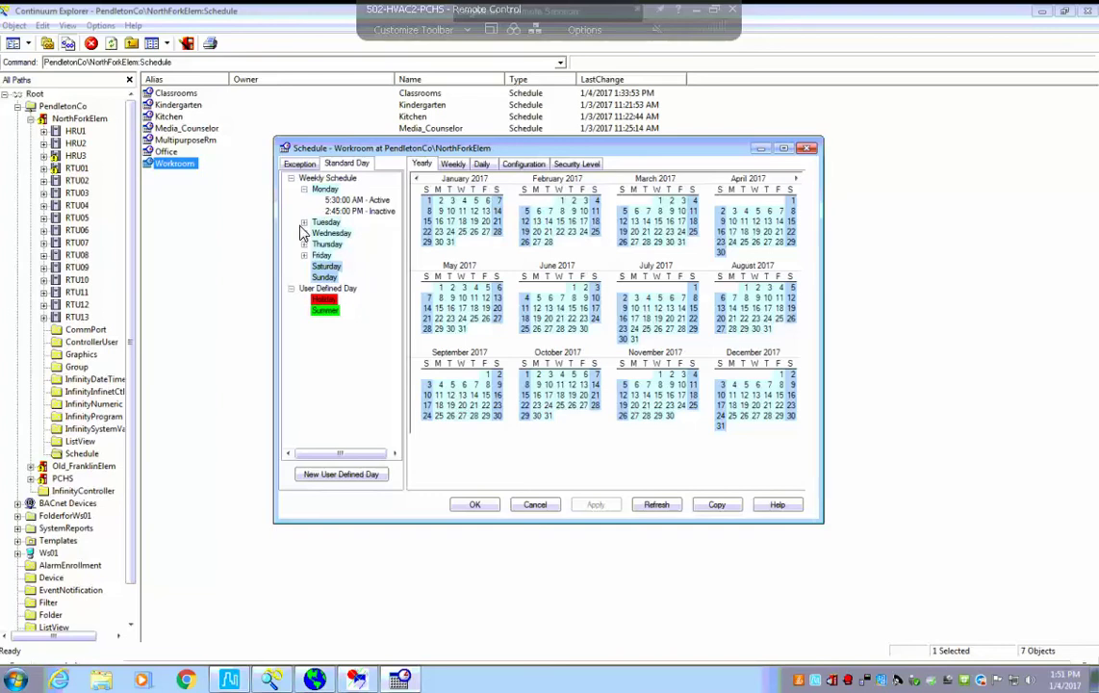
click(304, 222)
click(304, 255)
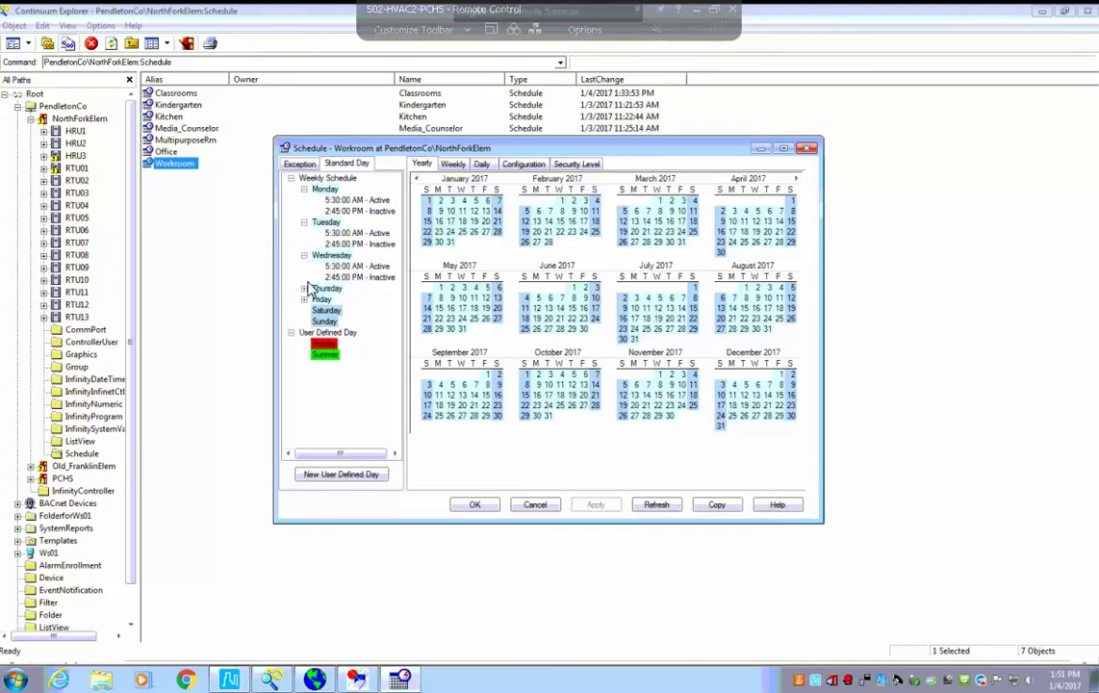
click(304, 288)
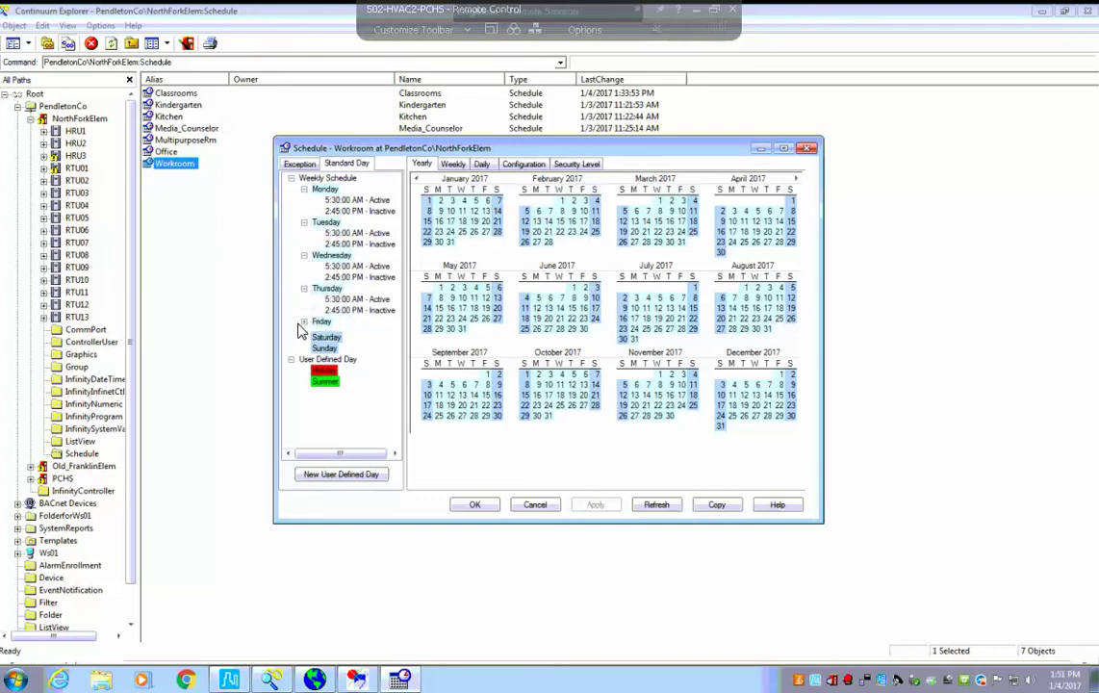
click(304, 322)
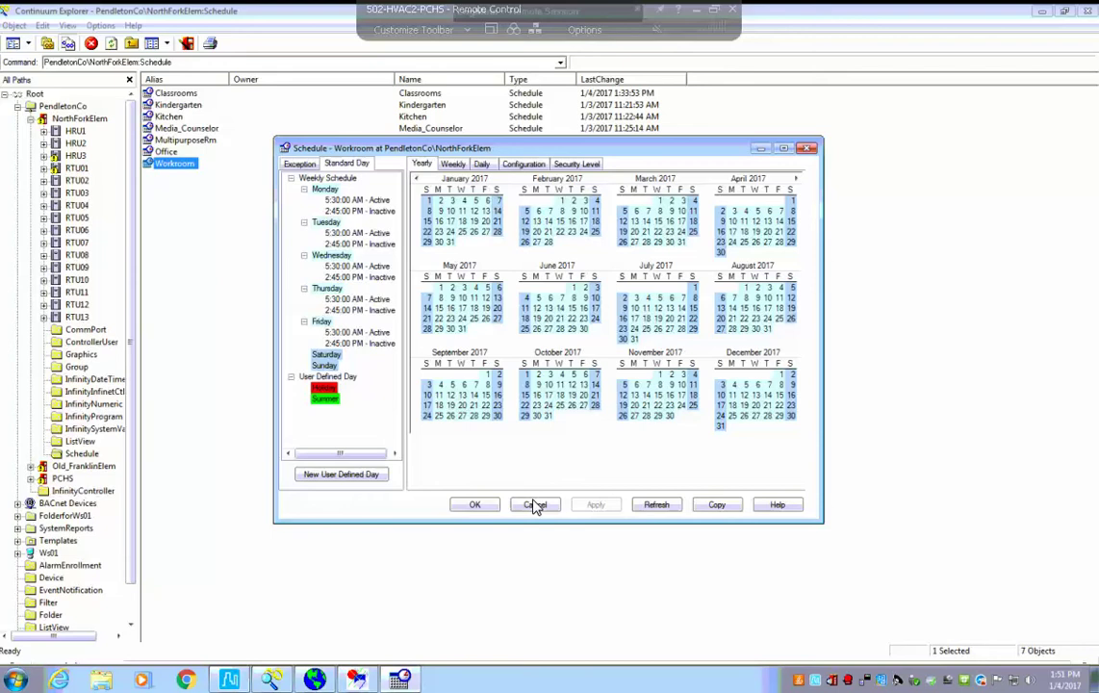
click(520, 164)
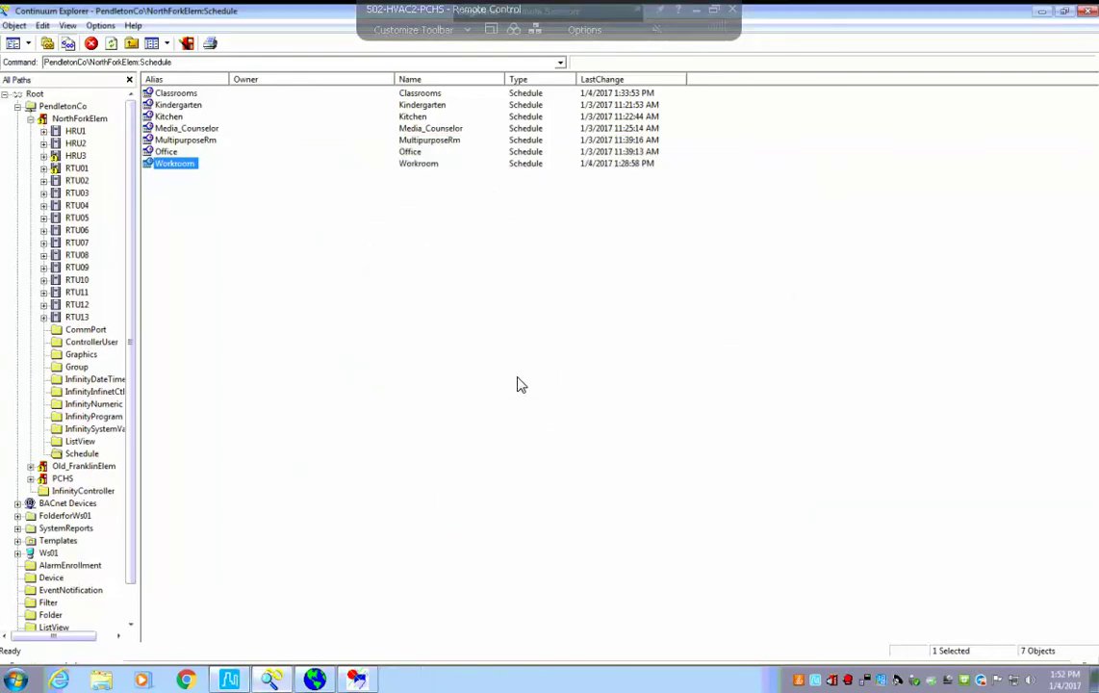
- Open the Classrooms schedule, review its Configuration points, then view its 2017 yearly exception calendar
click(168, 93)
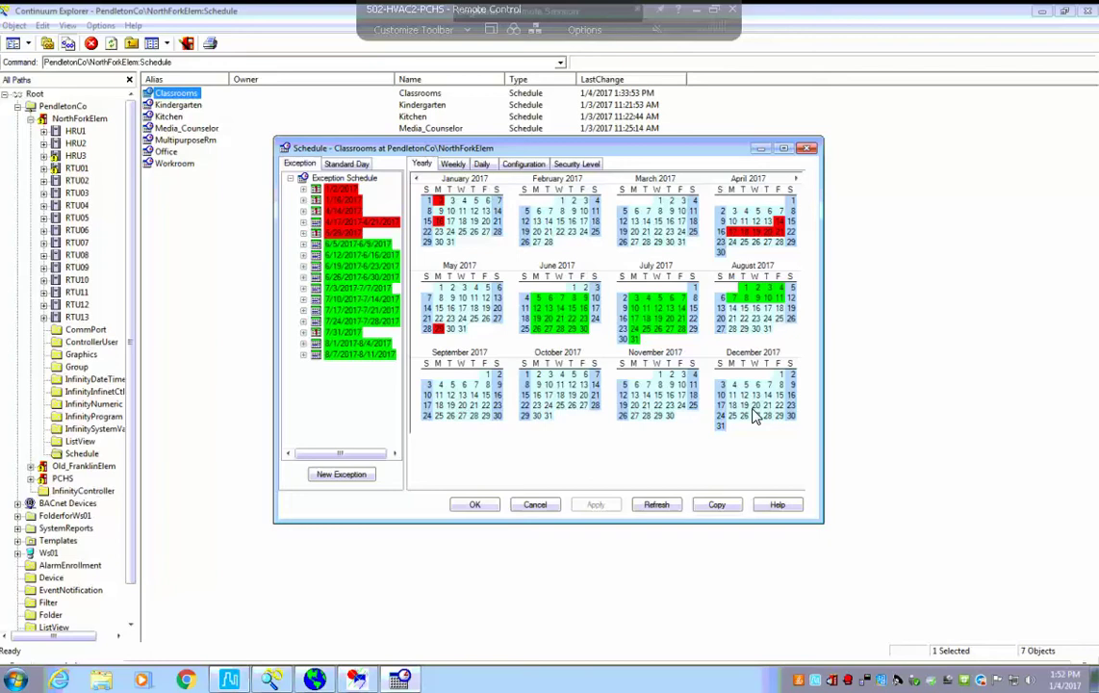
click(520, 166)
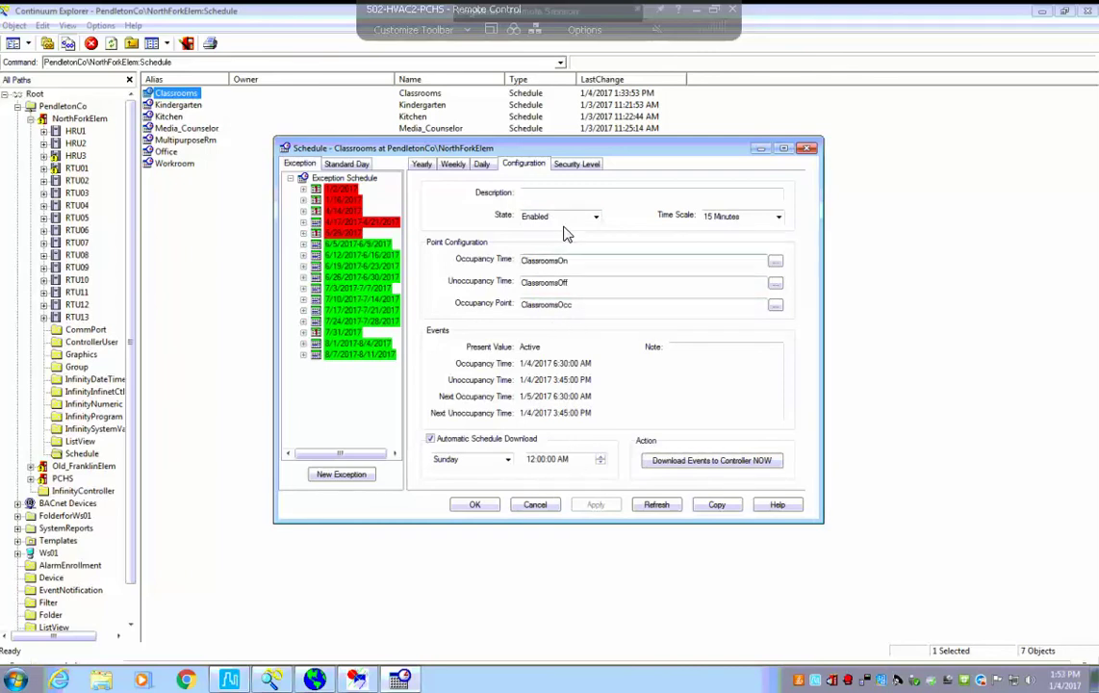
click(423, 165)
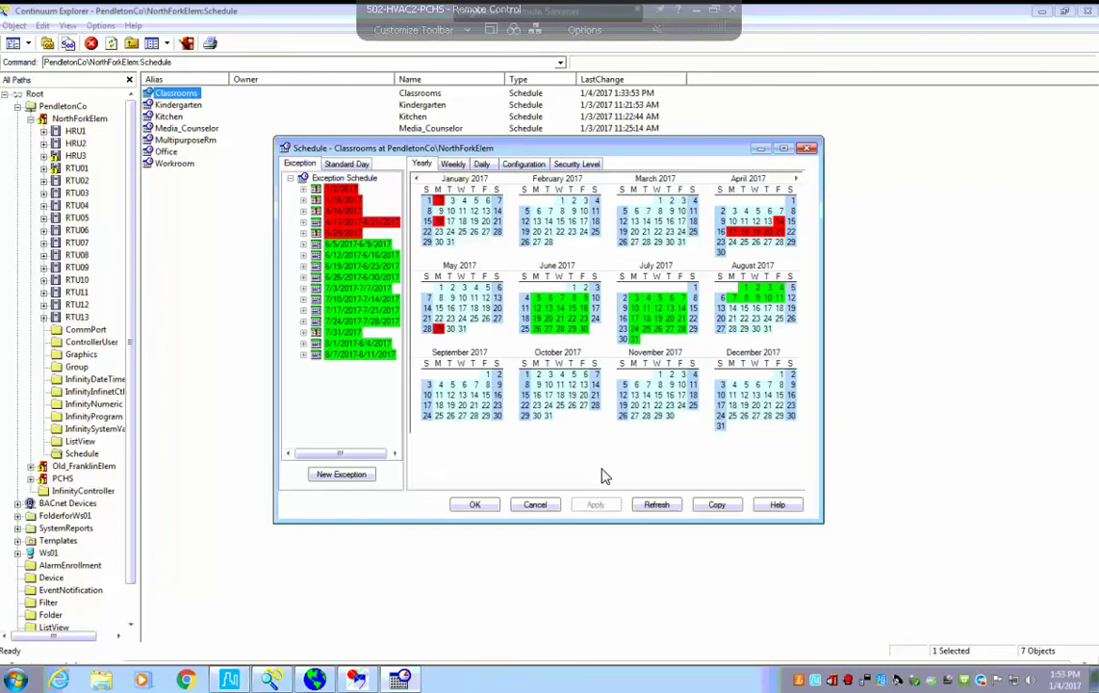
- Start copying the Classrooms schedule and switch to the Mass Change options for existing schedules
click(718, 506)
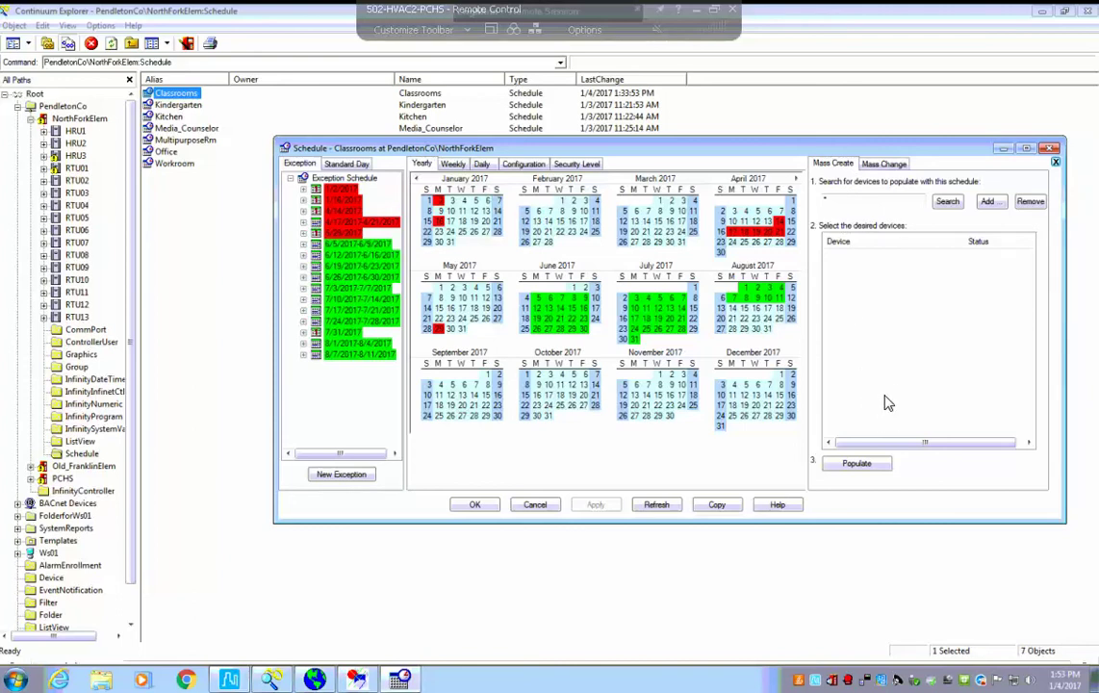
click(885, 166)
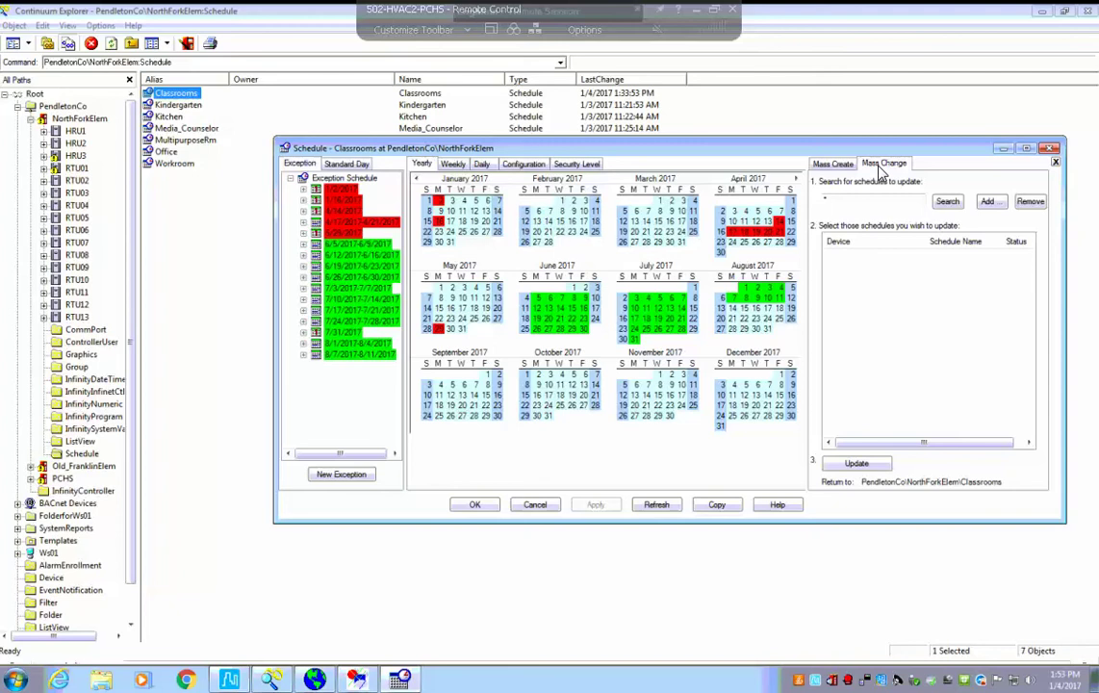
- Search for schedules to update using the * wildcard pattern
double_click(836, 200)
text(1)
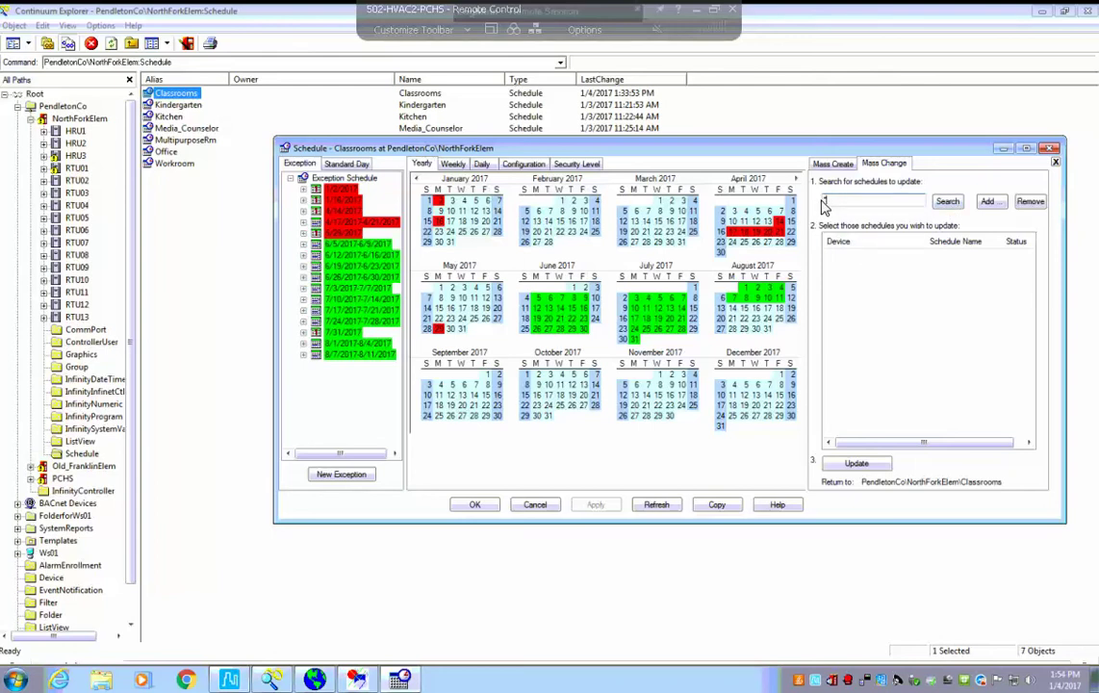
key(BackSpace)
text(*)
click(947, 204)
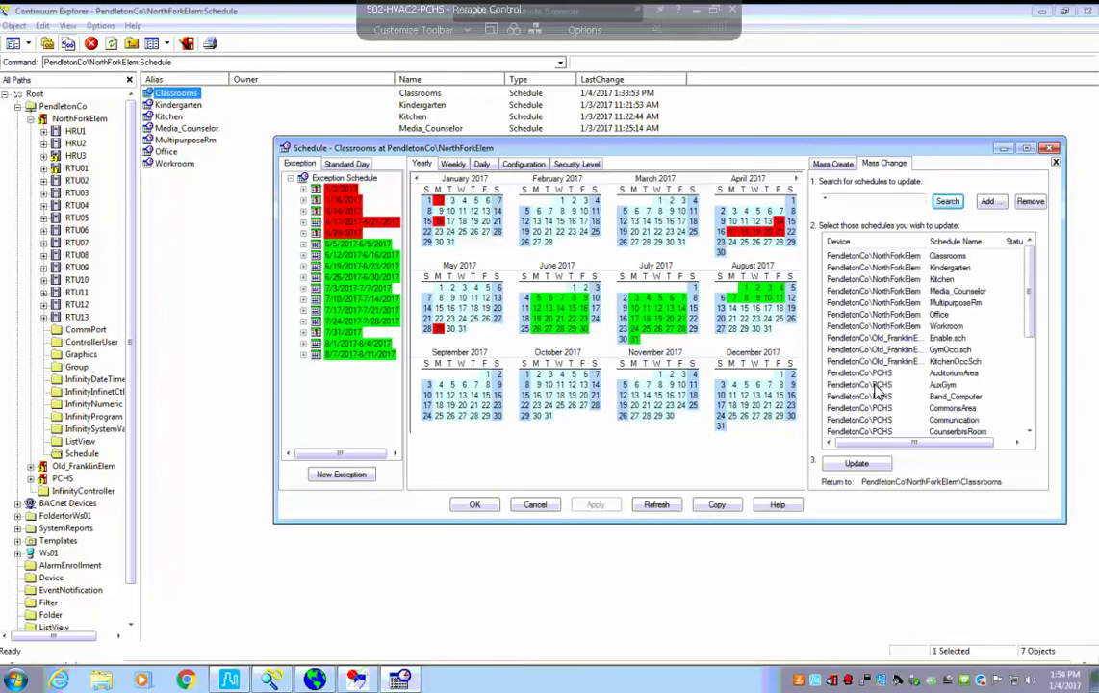
click(883, 258)
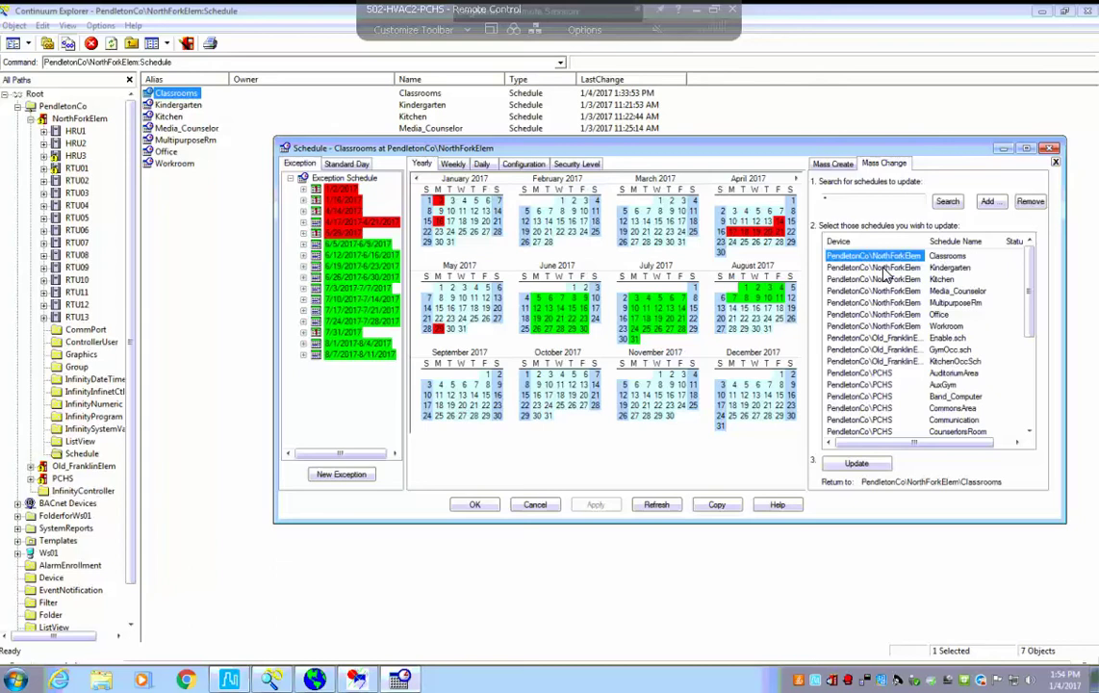
ctrl+click(882, 269)
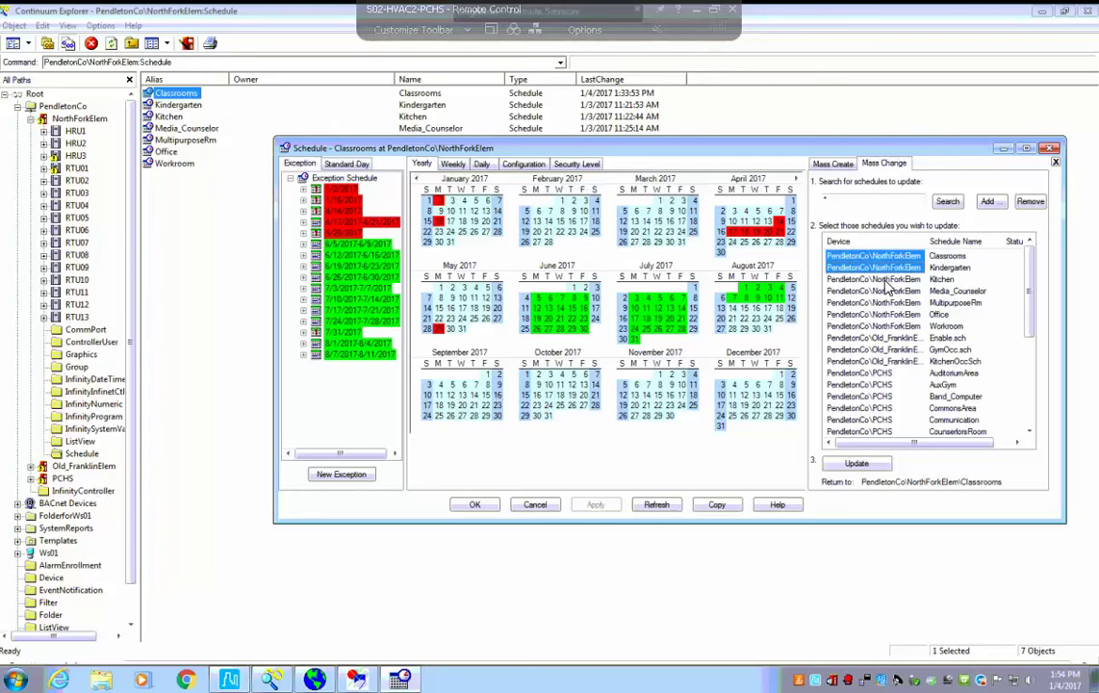
ctrl+click(885, 279)
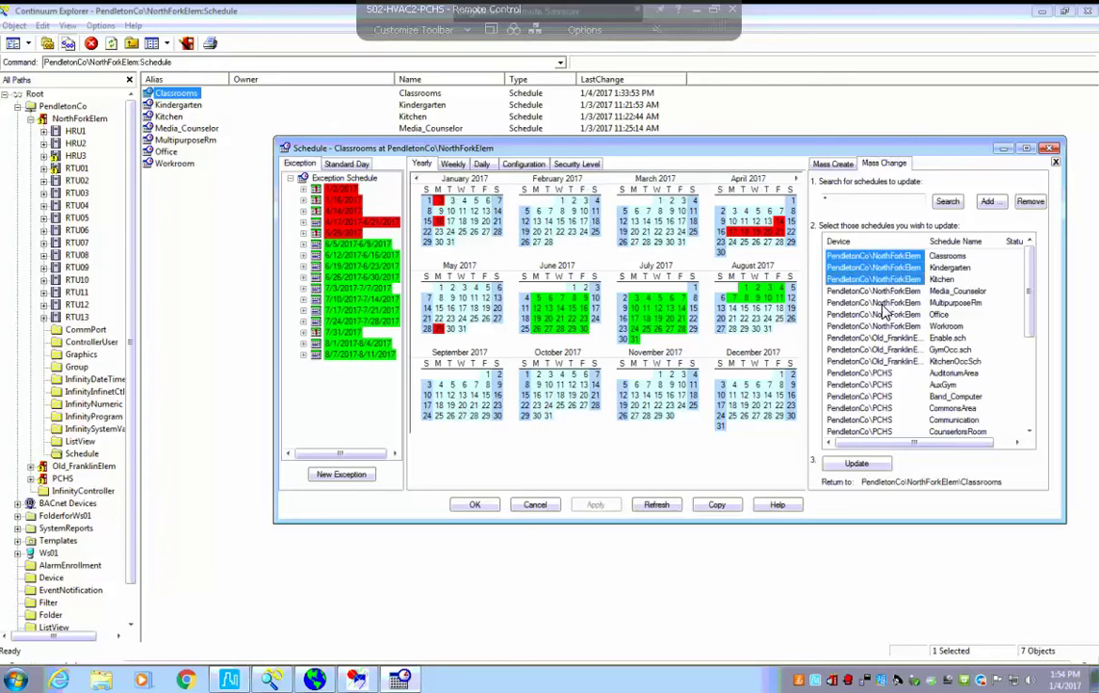
ctrl+shift+click(881, 304)
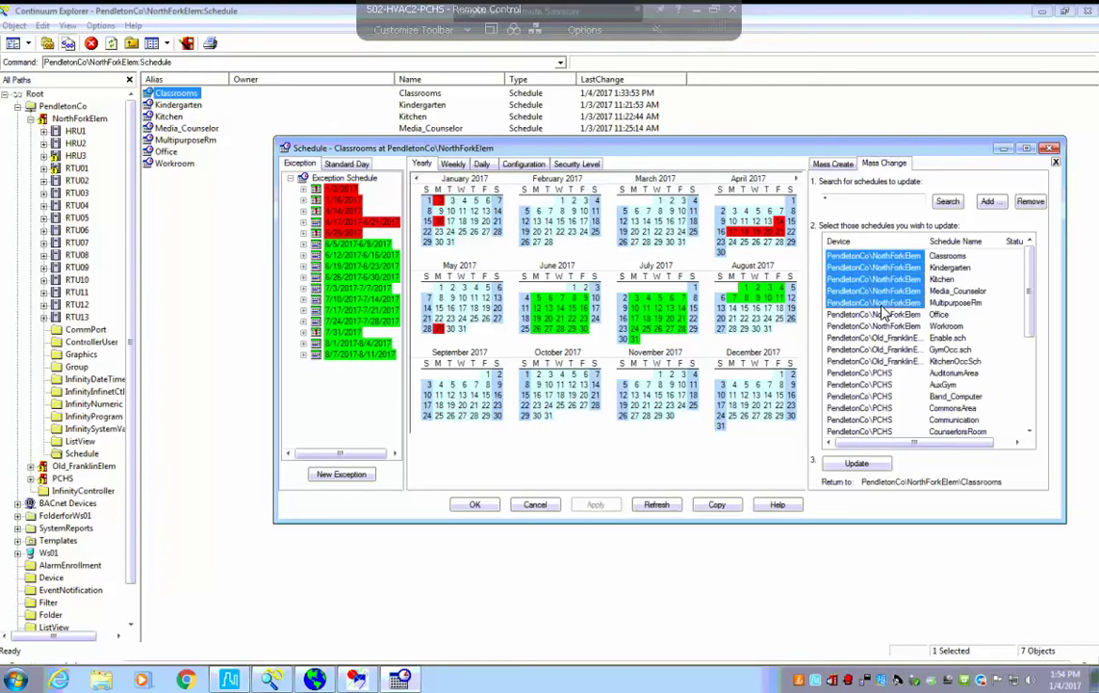
click(889, 257)
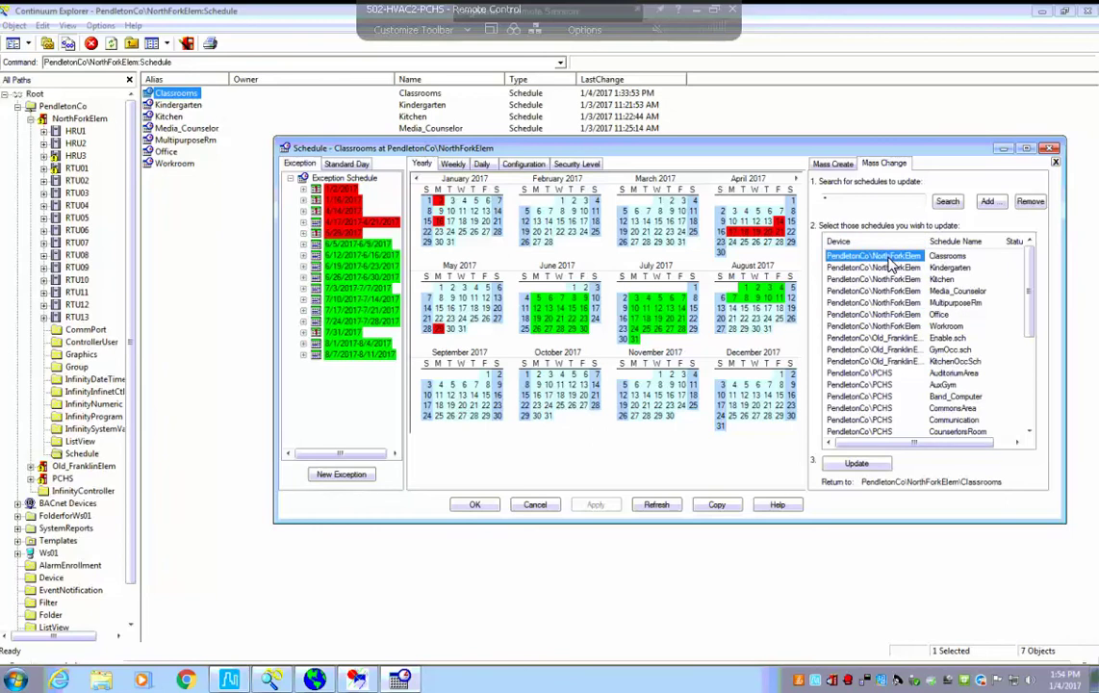
shift+click(881, 338)
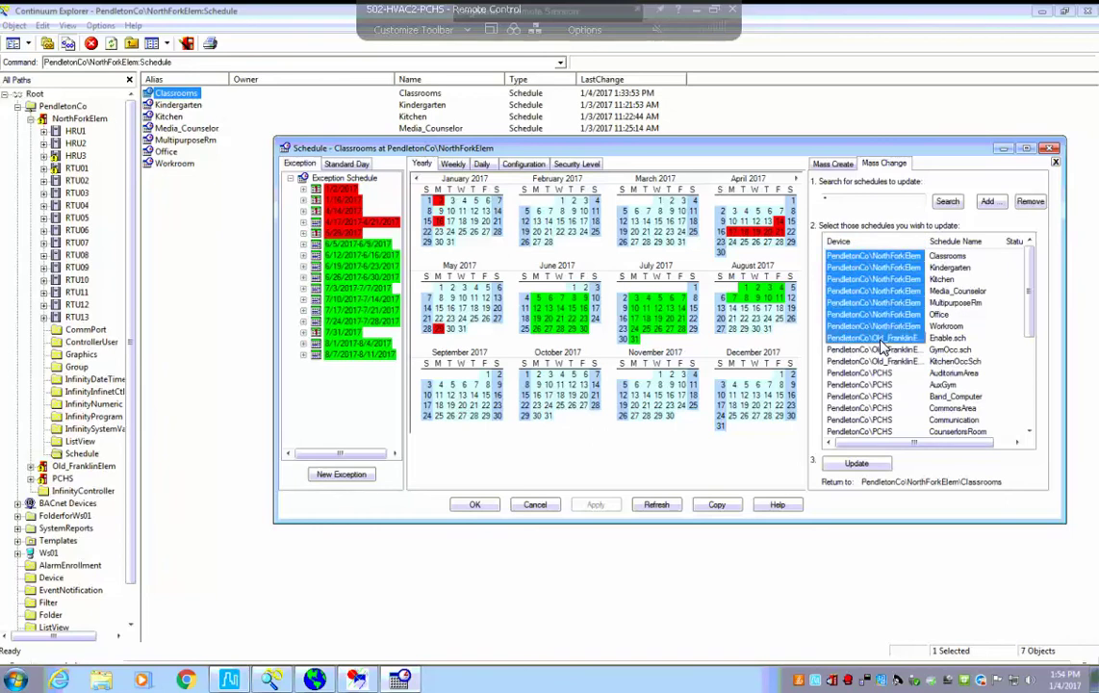
click(889, 262)
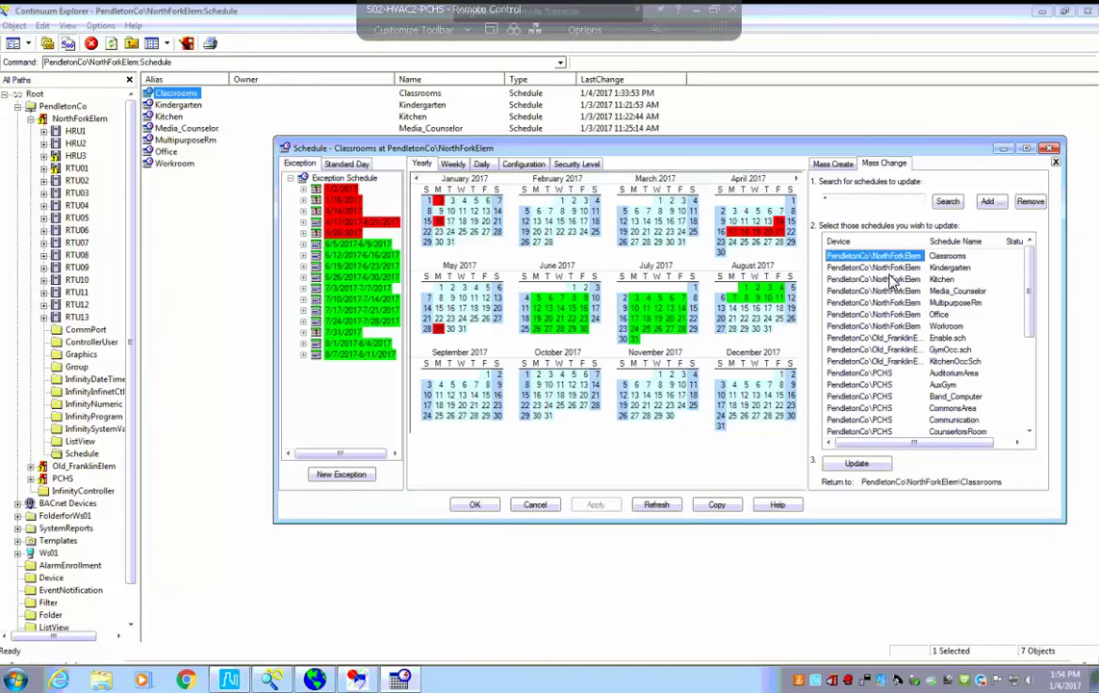
ctrl+click(885, 279)
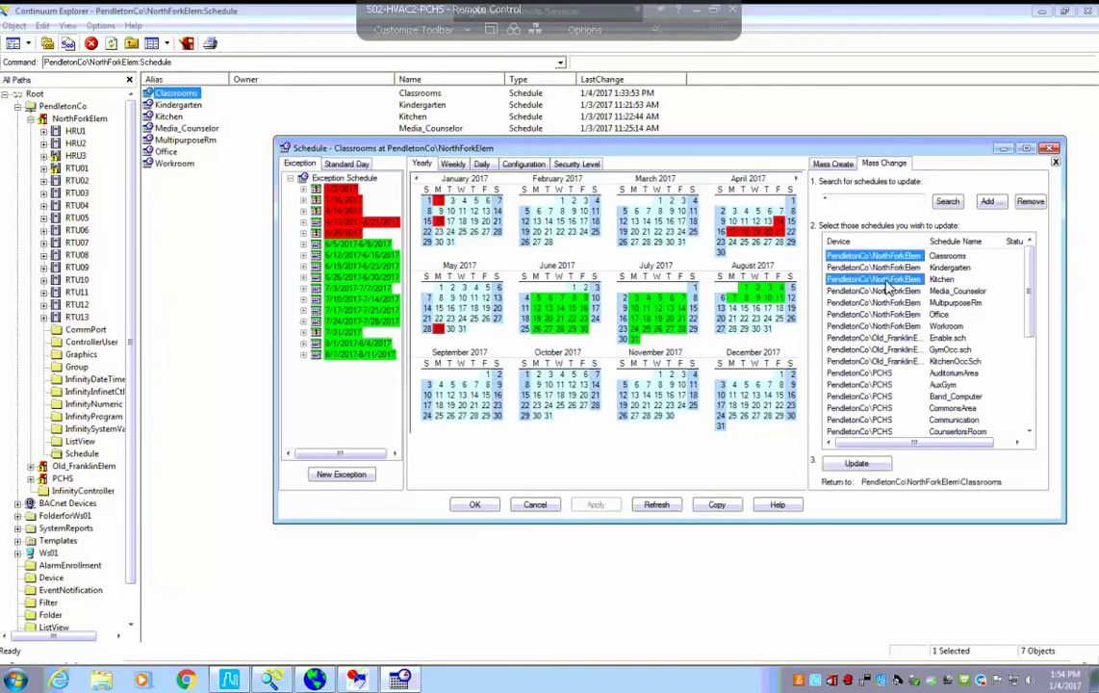
ctrl+click(886, 303)
ctrl+click(887, 327)
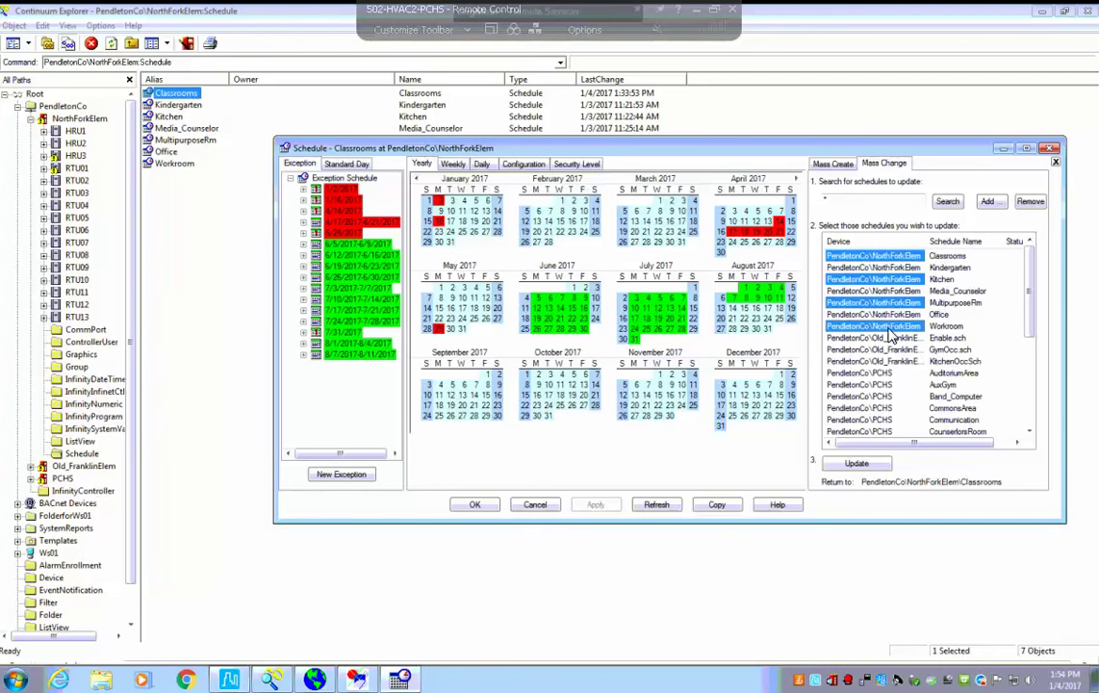
ctrl+click(887, 350)
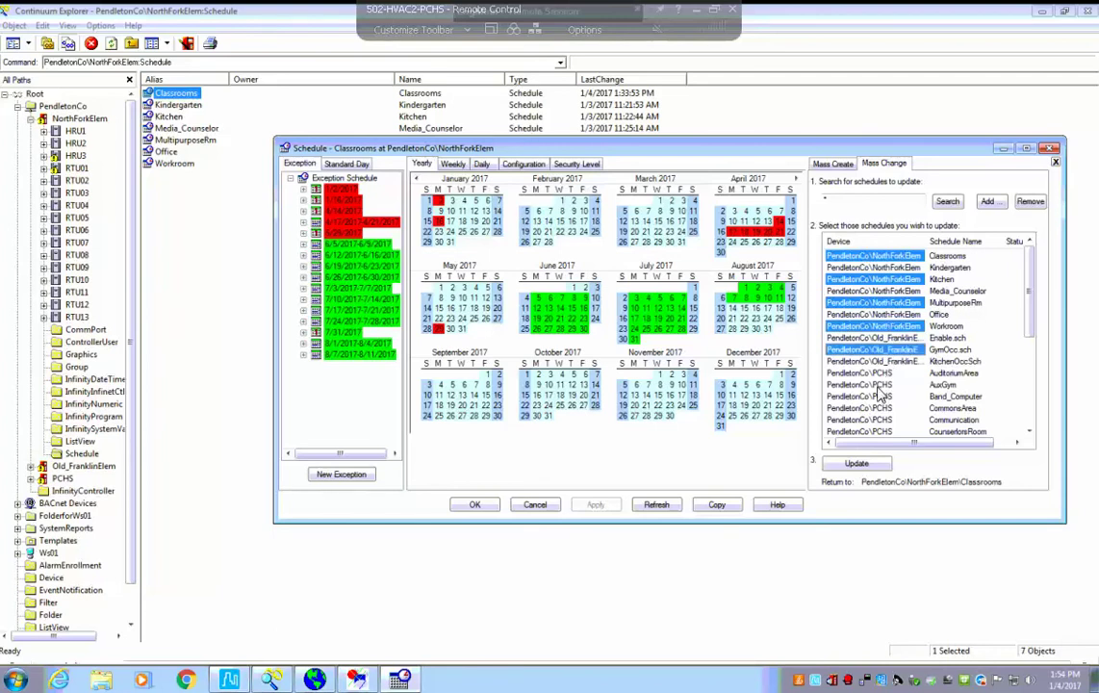
ctrl+click(879, 390)
ctrl+click(880, 408)
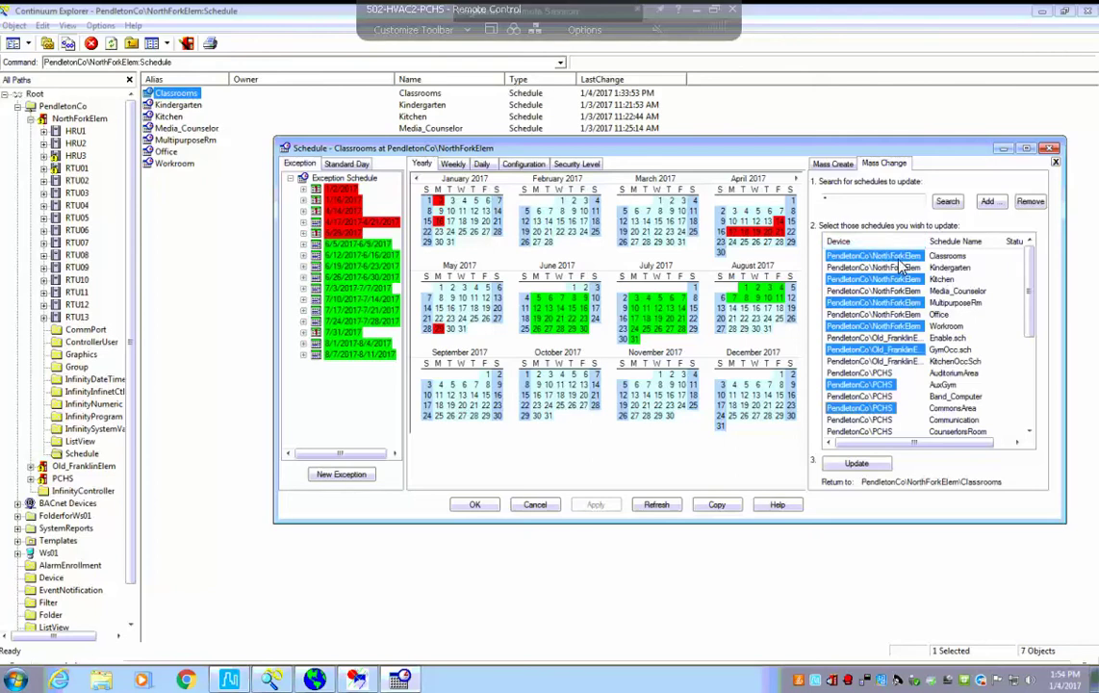
- Select Workroom in the mass-change list and copy the Classrooms schedule onto it
click(877, 326)
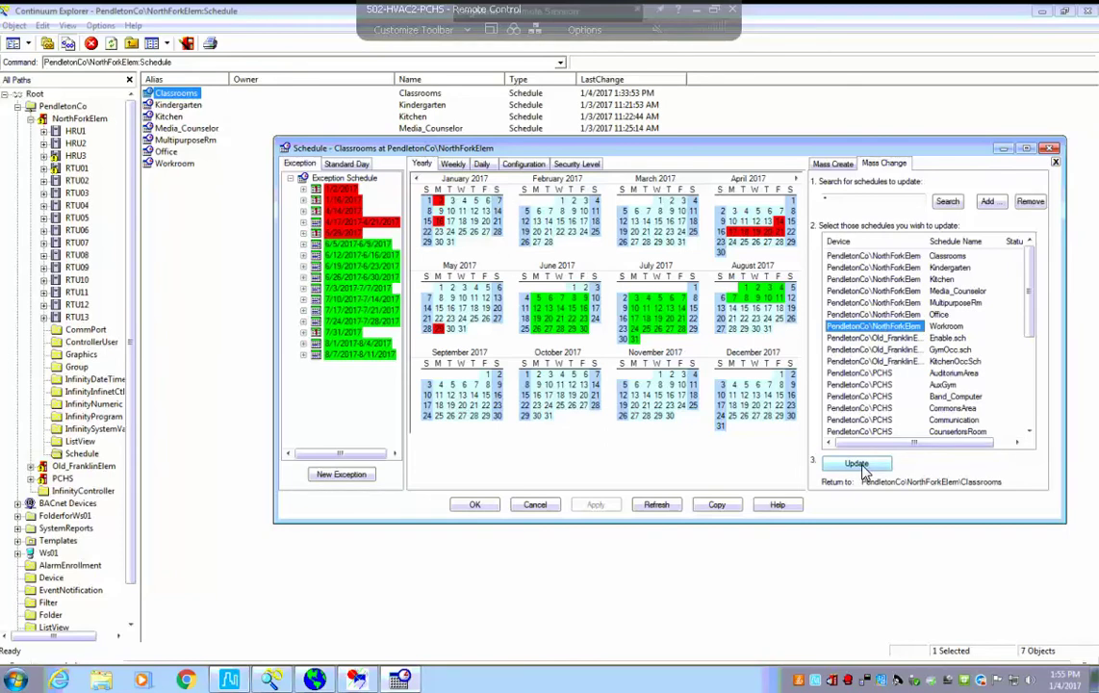
click(1005, 445)
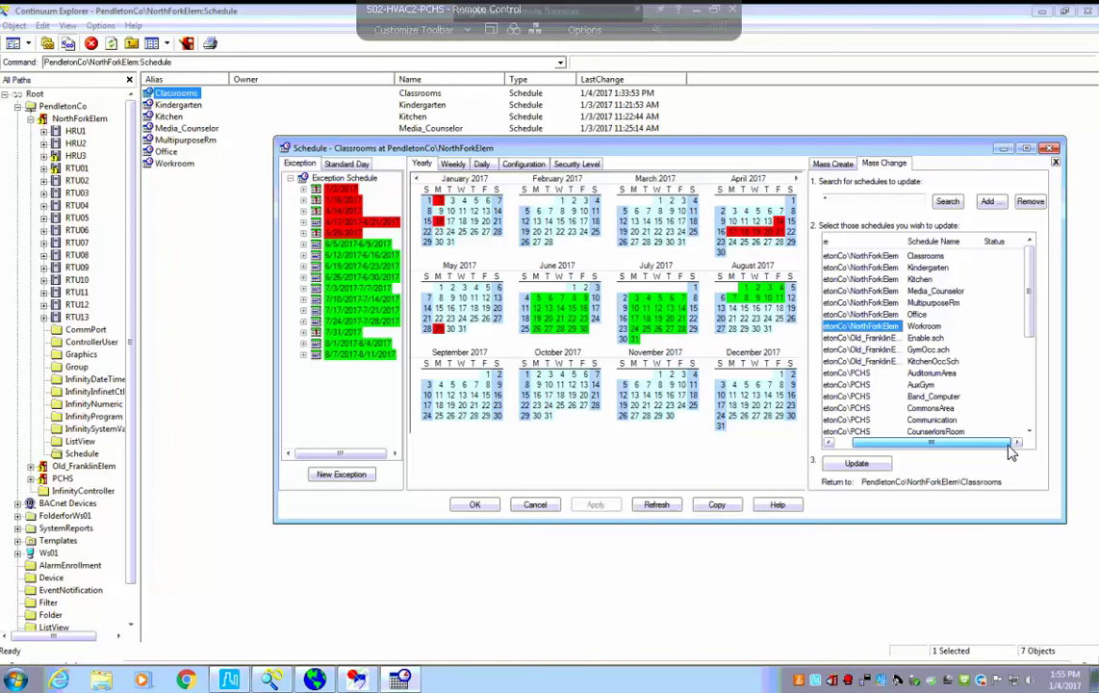
click(859, 465)
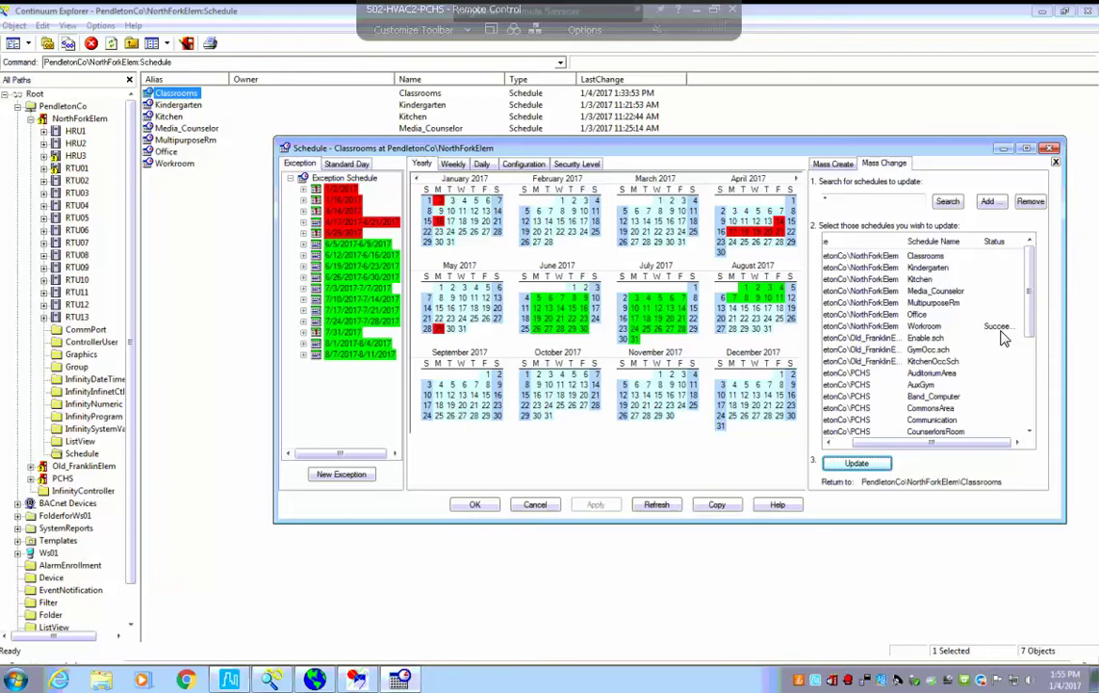
- Maximize the window and widen the list and Status column to read Workroom's Succeeded result
drag(1064, 426, 1083, 426)
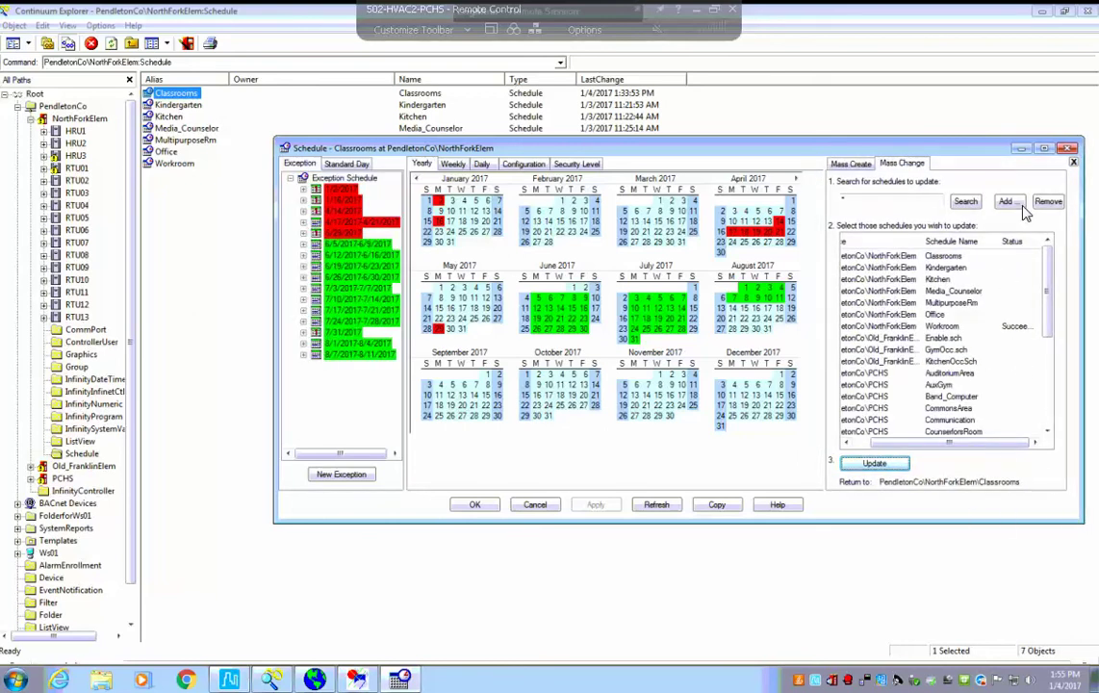
double_click(912, 149)
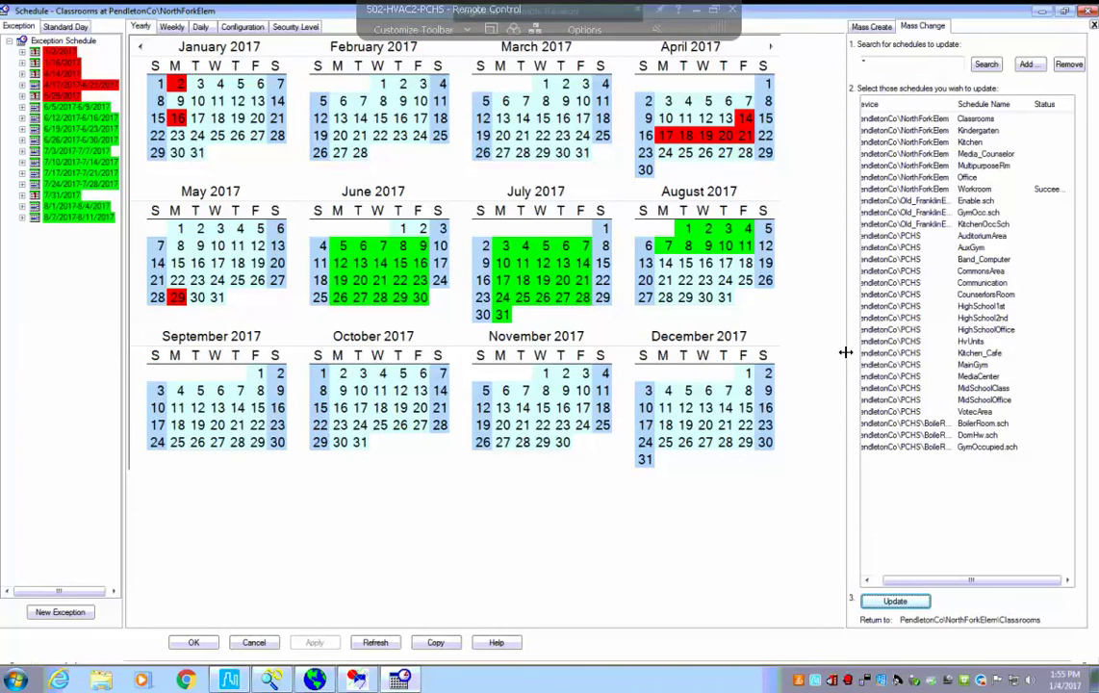
drag(845, 352, 815, 349)
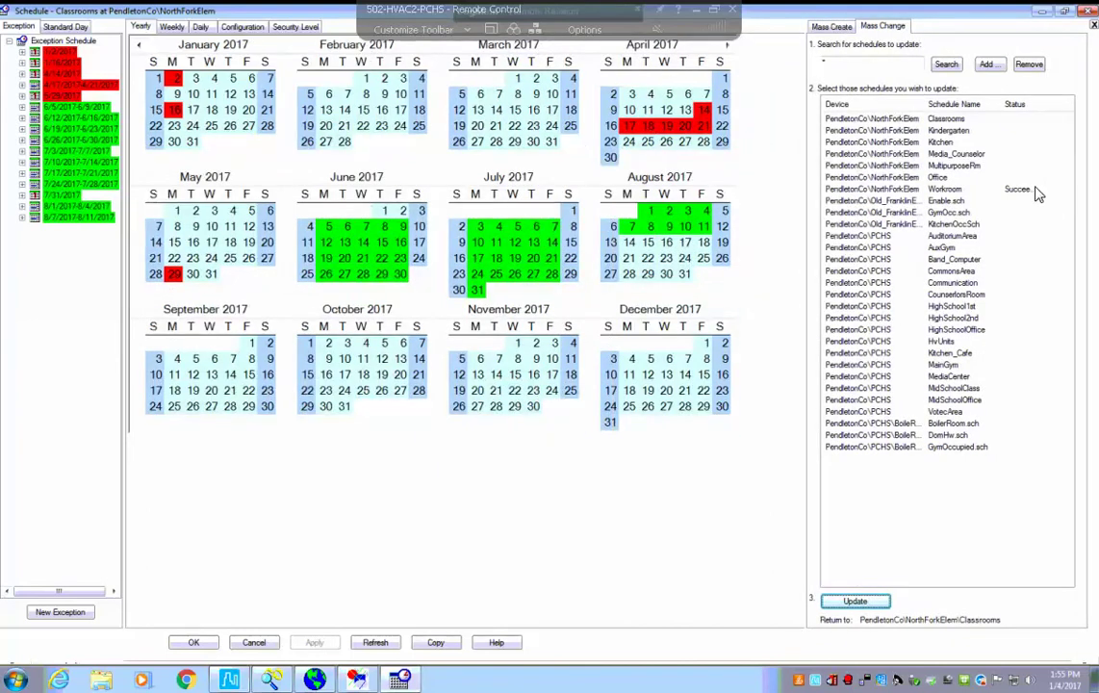
double_click(1060, 103)
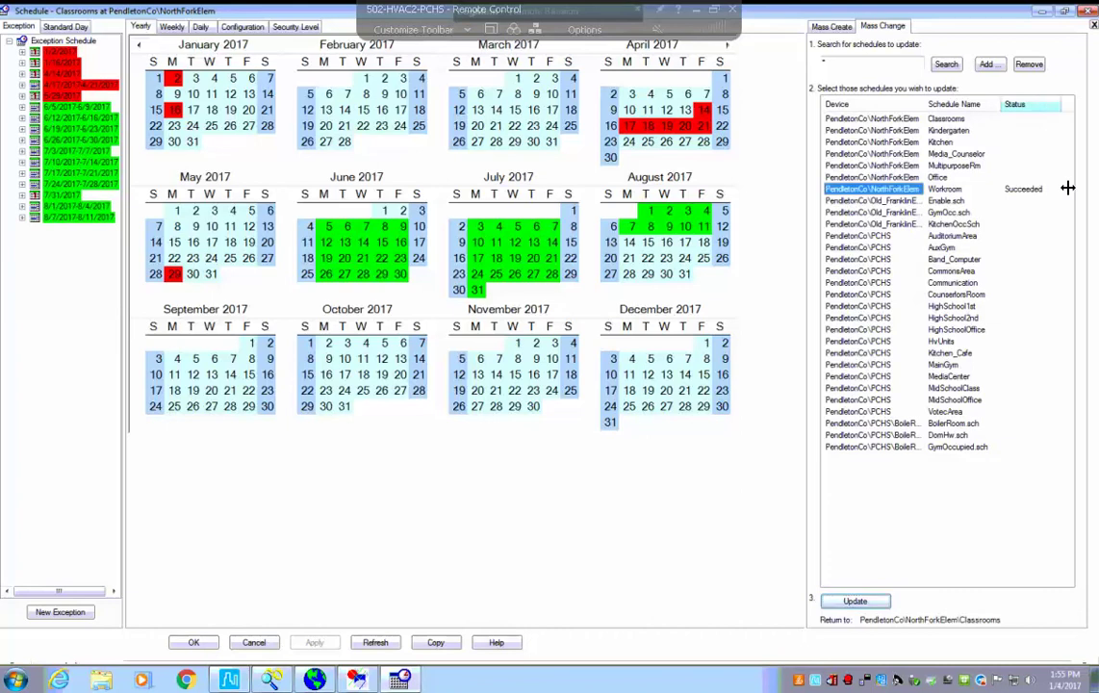
click(916, 190)
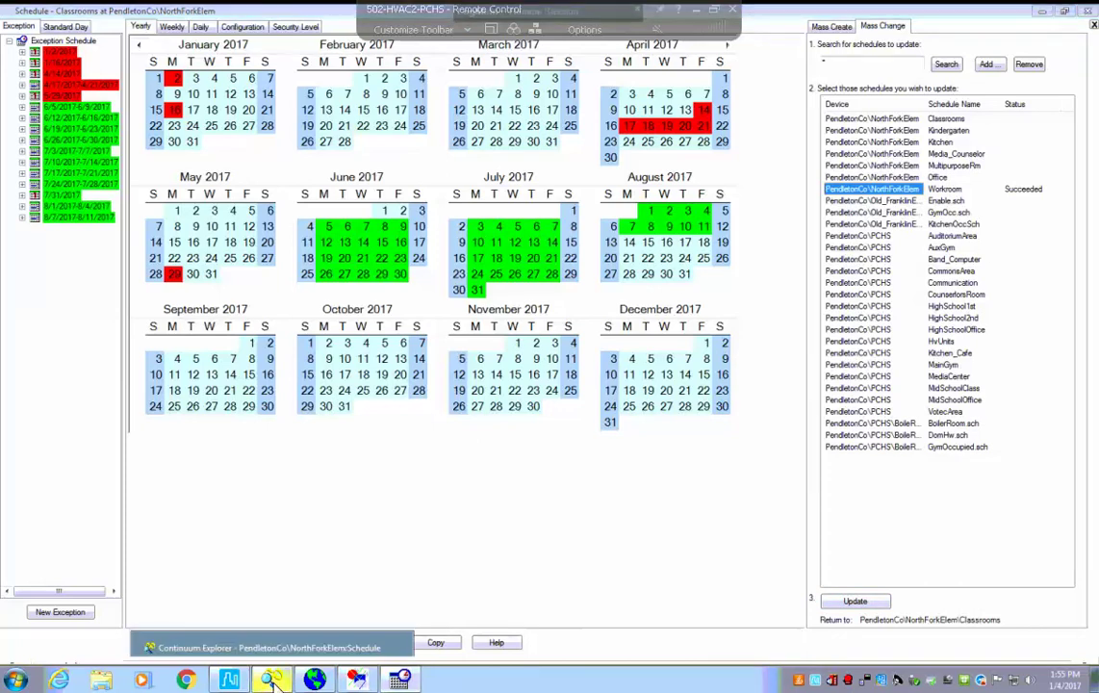
- Open the Workroom schedule and view its Standard Day tab with Holiday and Summer days
click(271, 680)
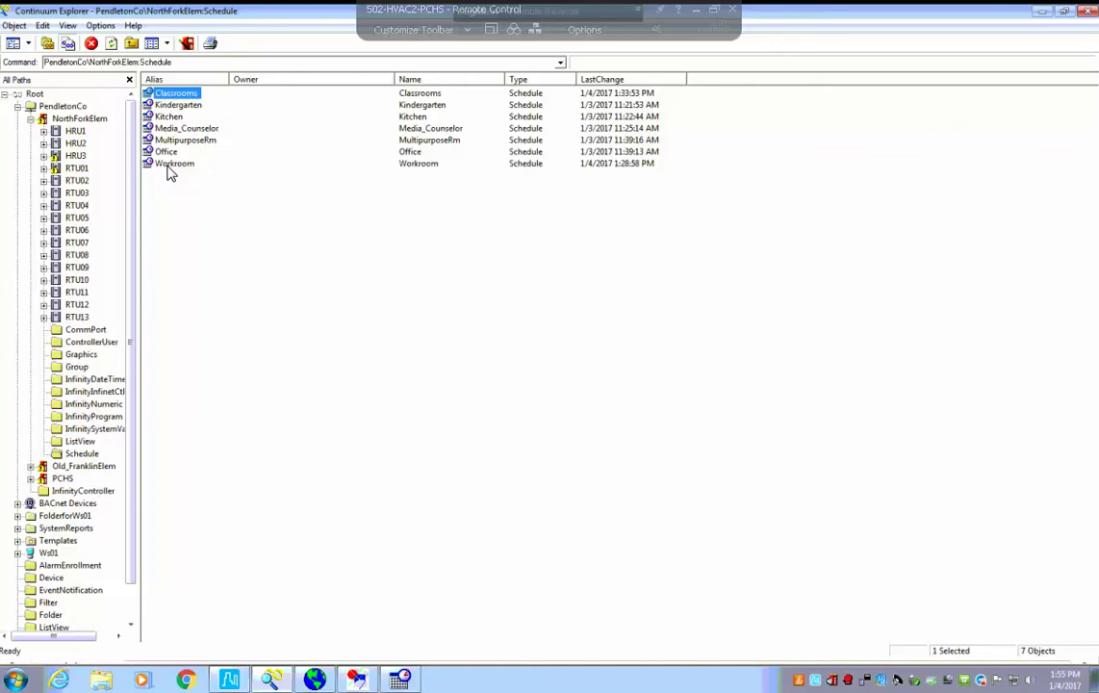
click(172, 166)
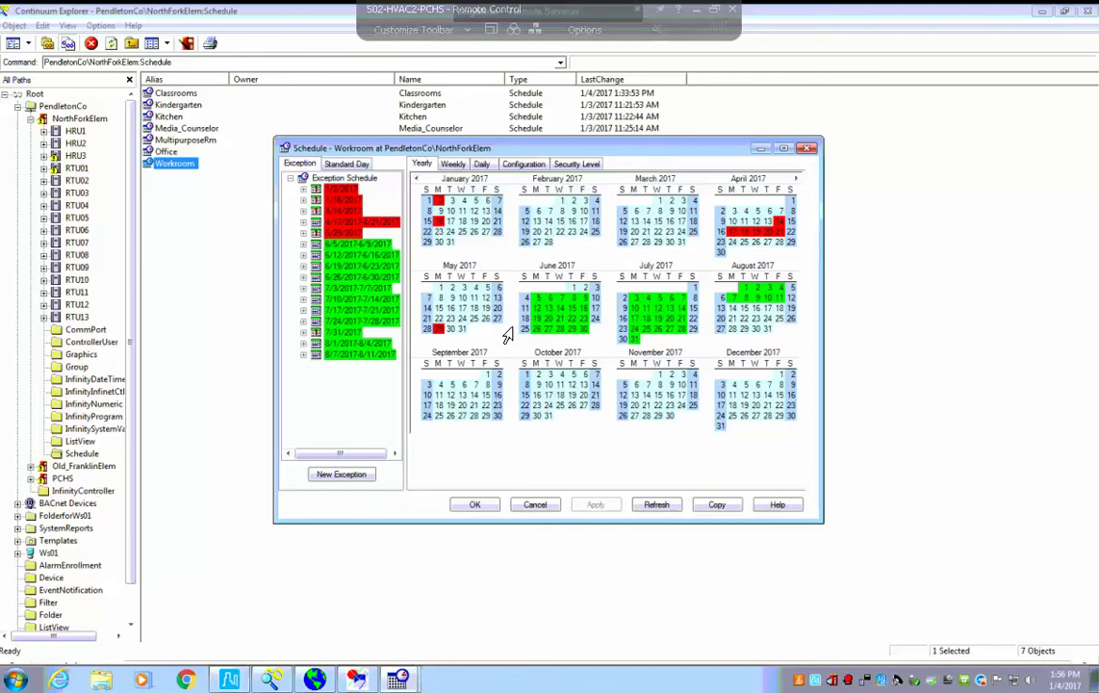
click(345, 163)
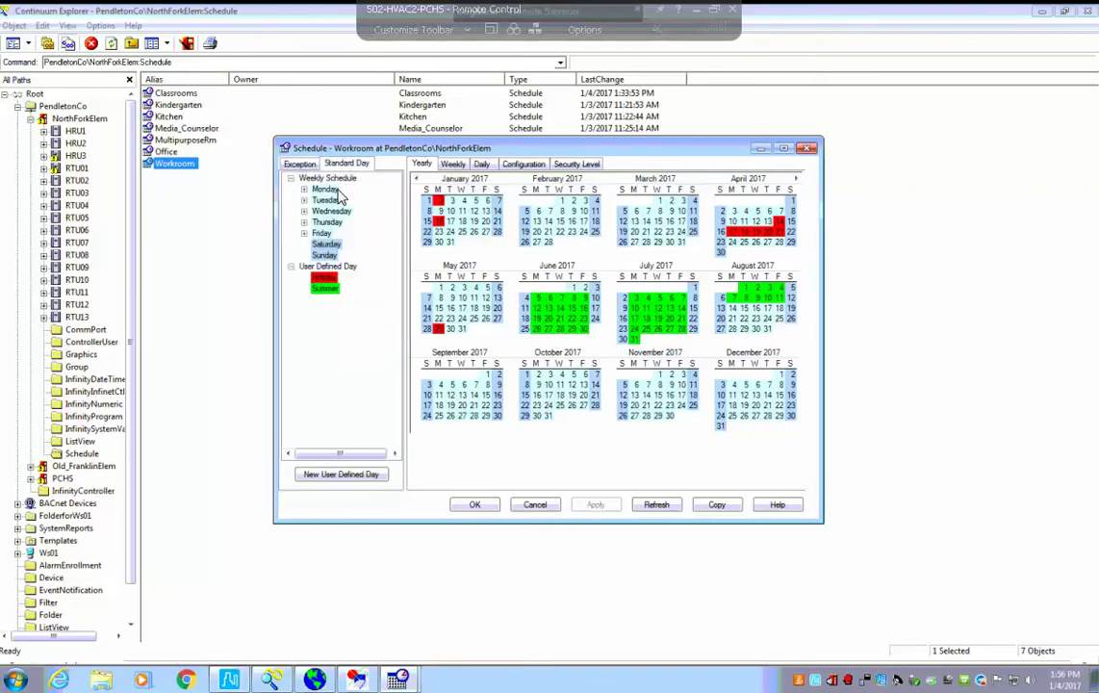
- Expand Monday–Friday to confirm 6:30 AM Active / 3:45 PM Inactive, then check WorkroomOn/Off/Occ points
click(304, 191)
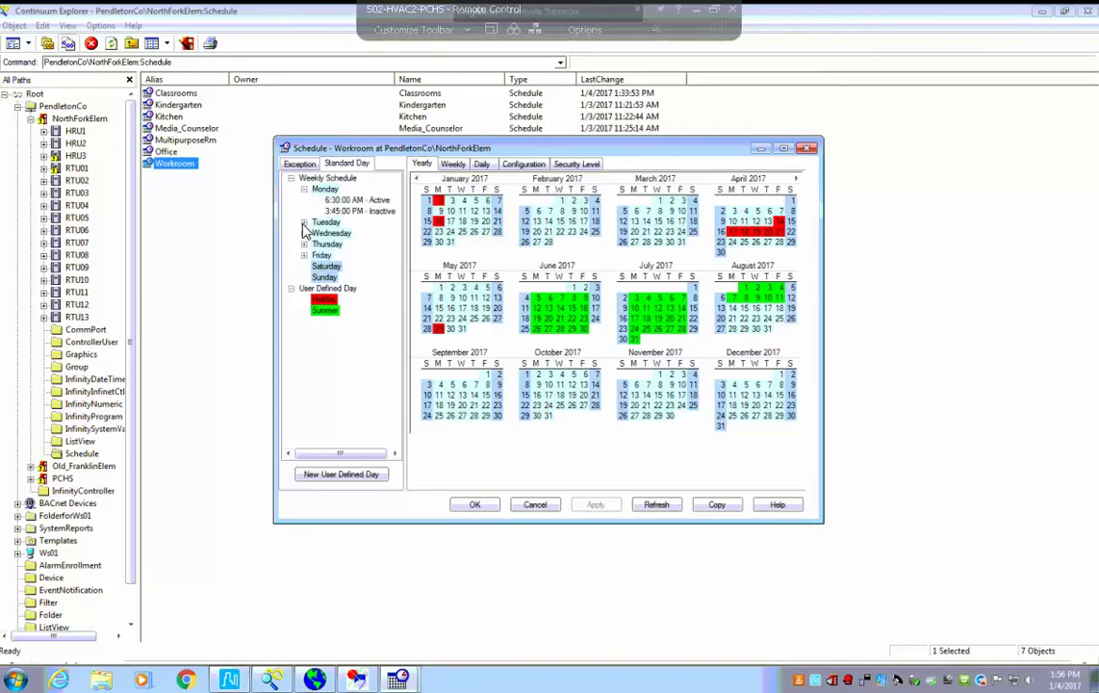
click(304, 222)
click(304, 255)
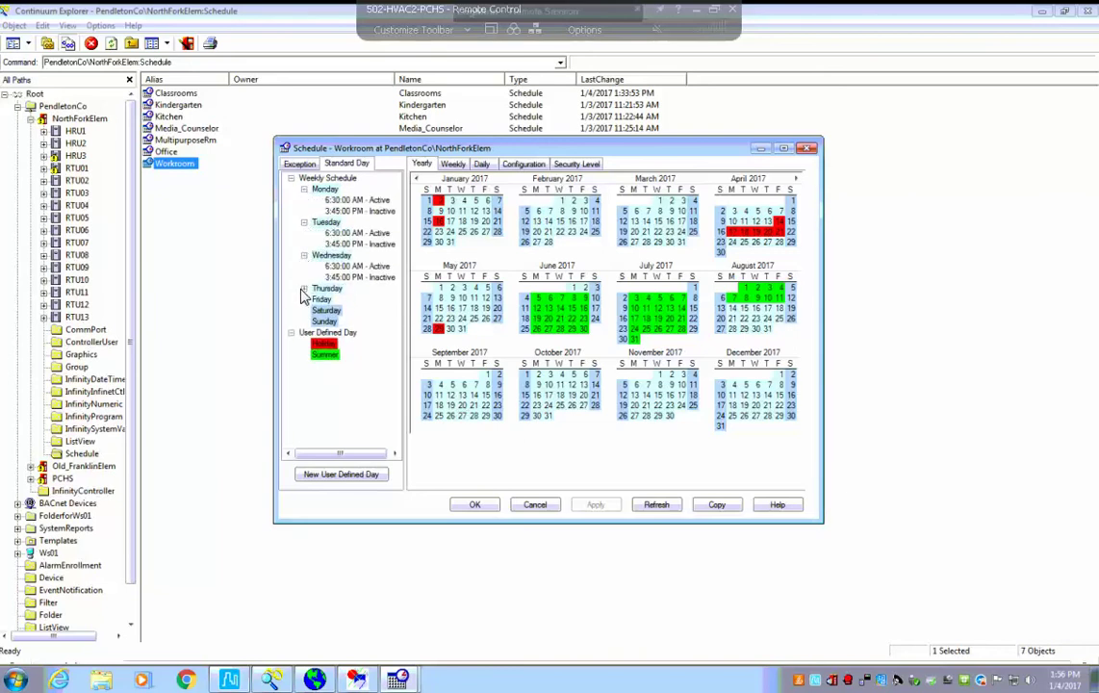
click(304, 289)
click(304, 321)
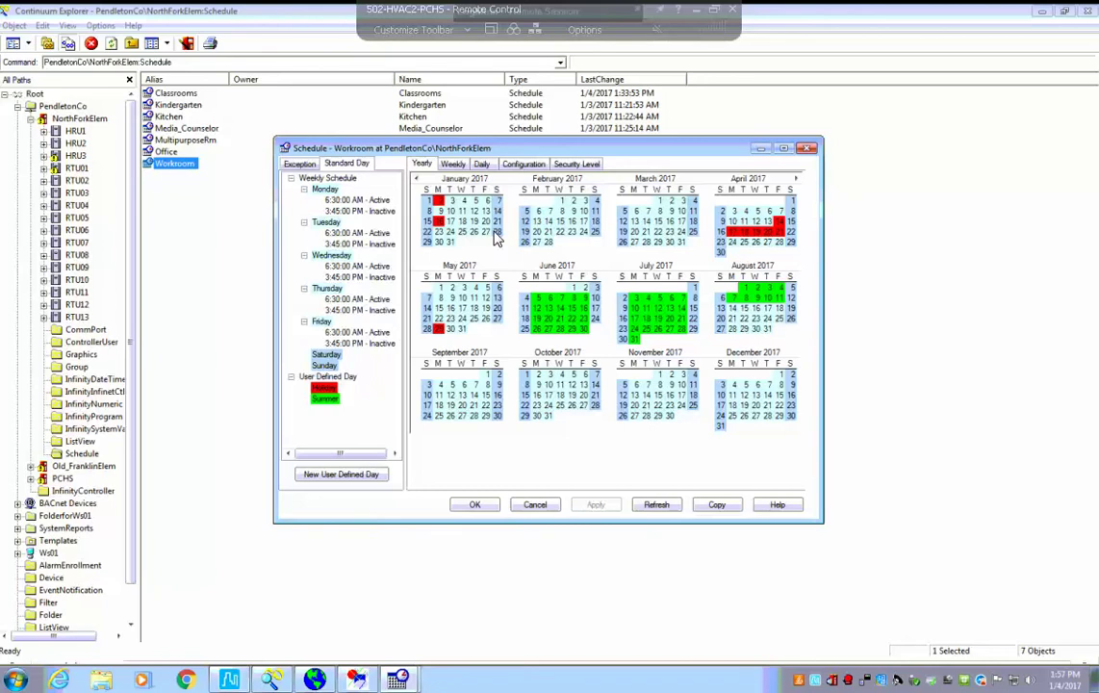
click(523, 164)
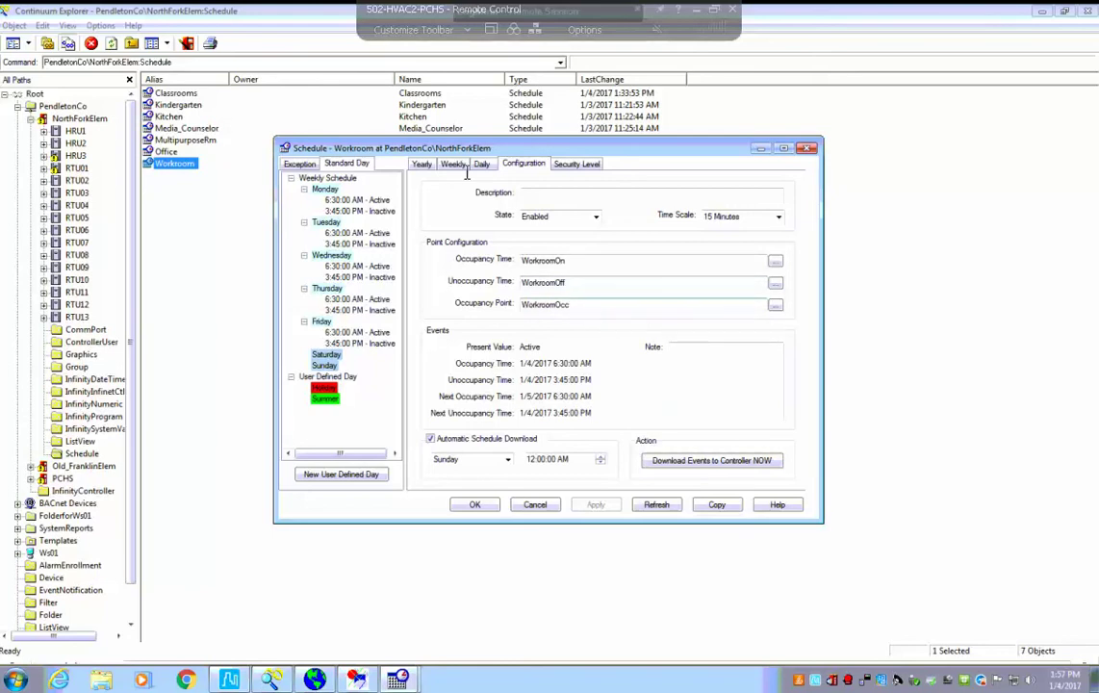
- Switch the Workroom schedule back to its Yearly 2017 calendar
click(421, 165)
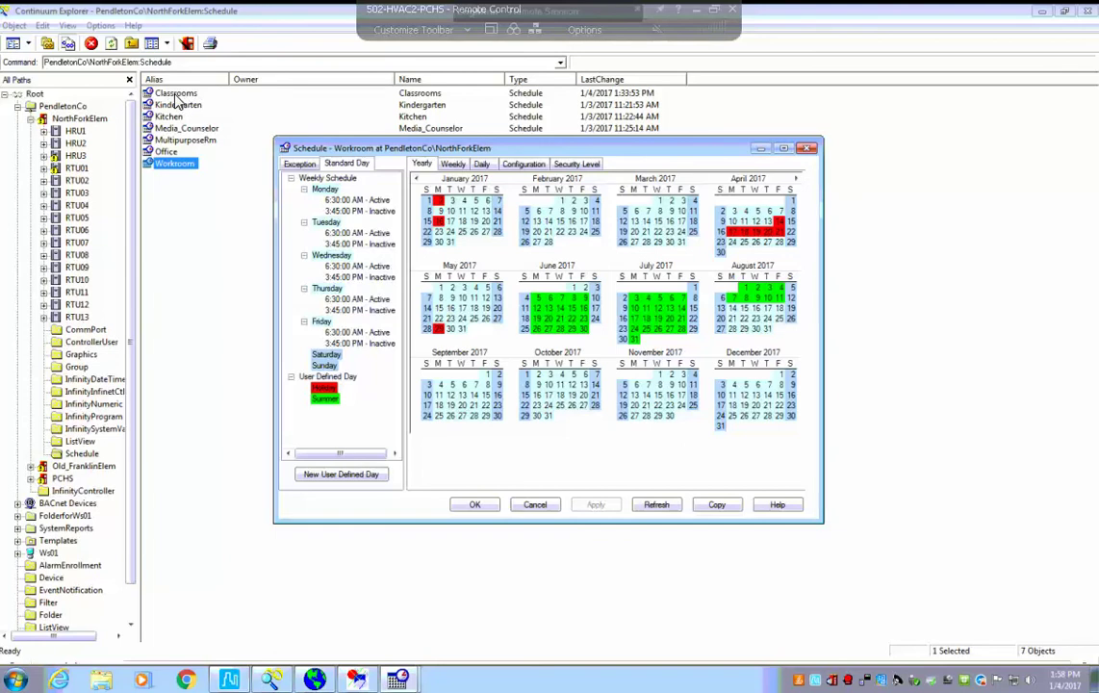
- Close the Workroom schedule, restore the Classrooms schedule, and show its Mass Create panel
click(176, 93)
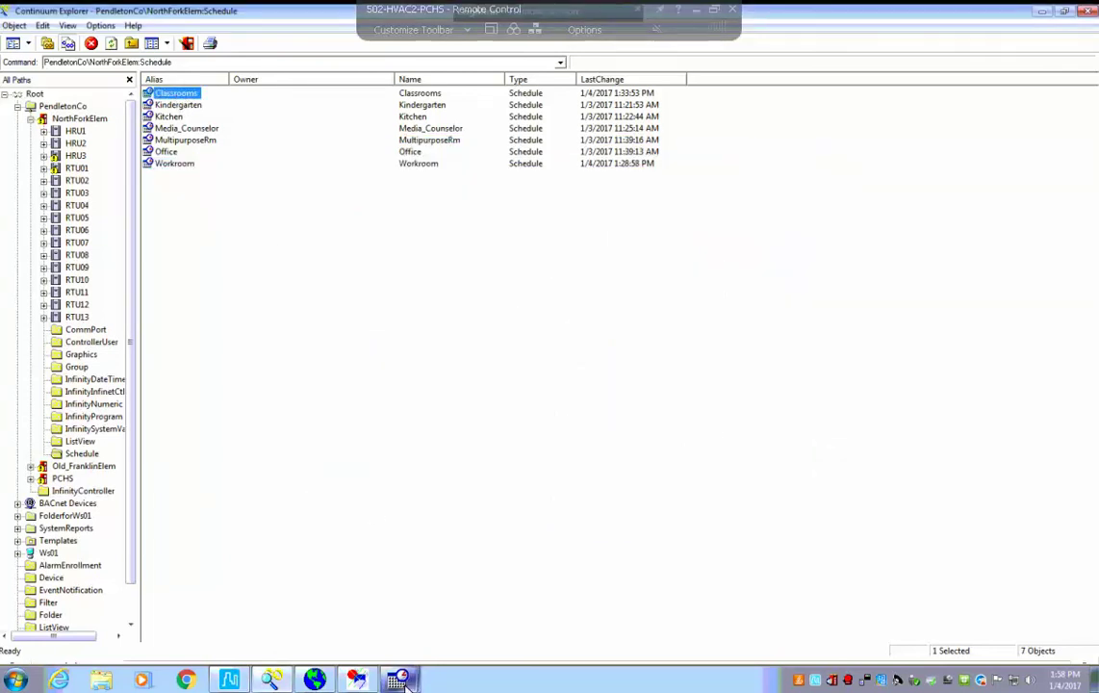
mouse_move(411, 681)
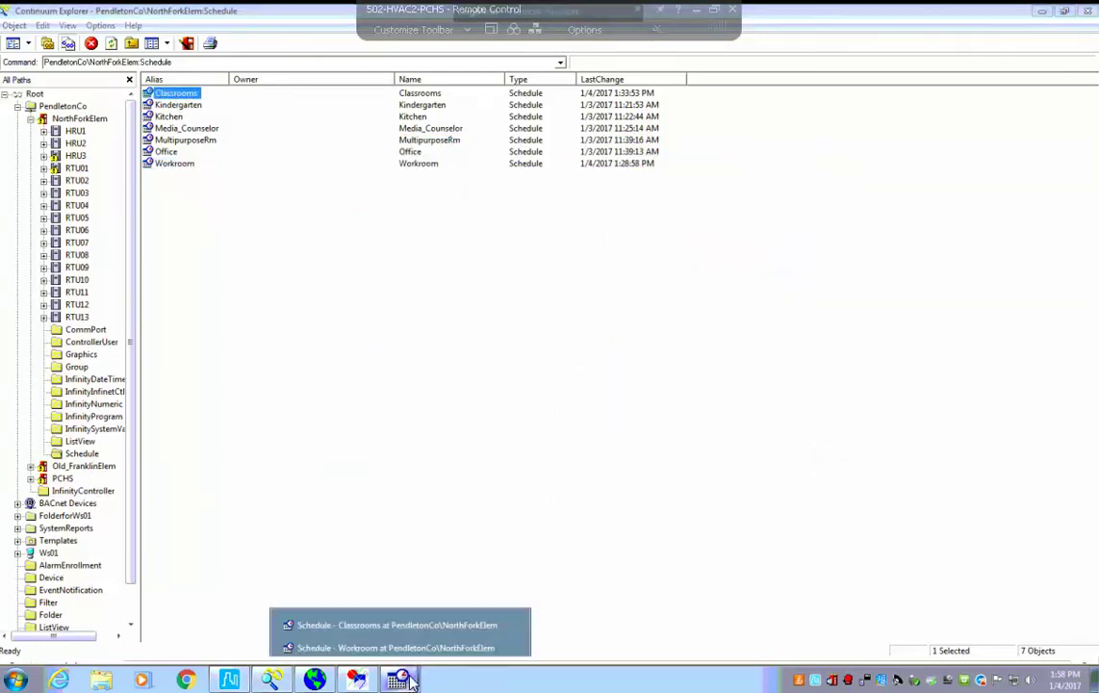
click(513, 649)
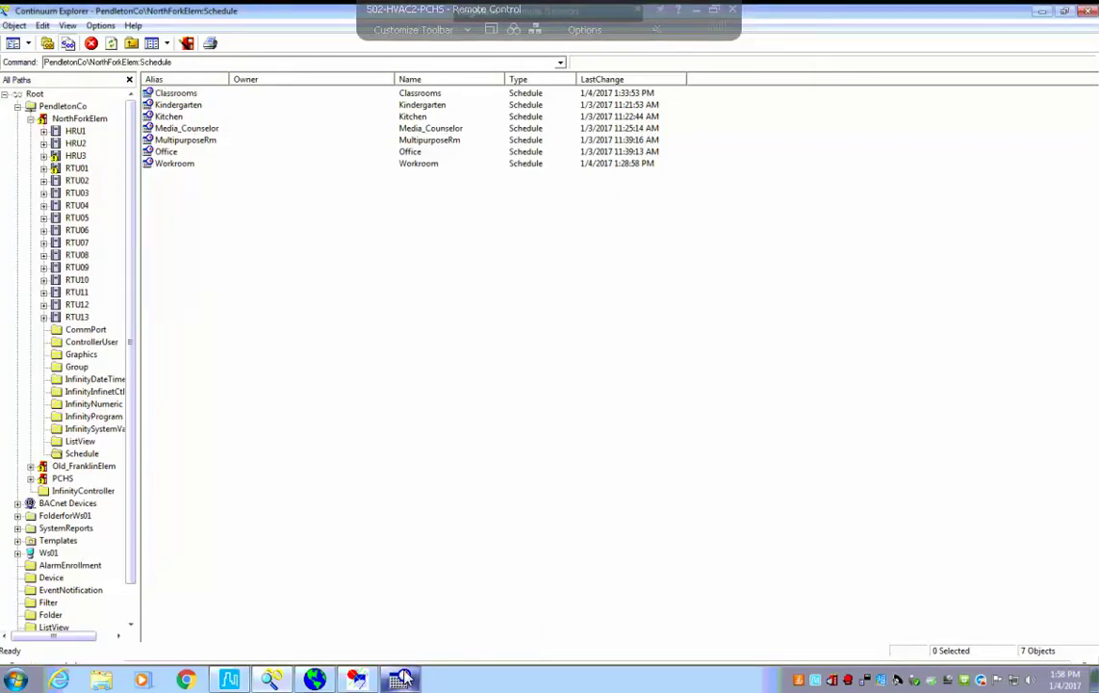
click(394, 607)
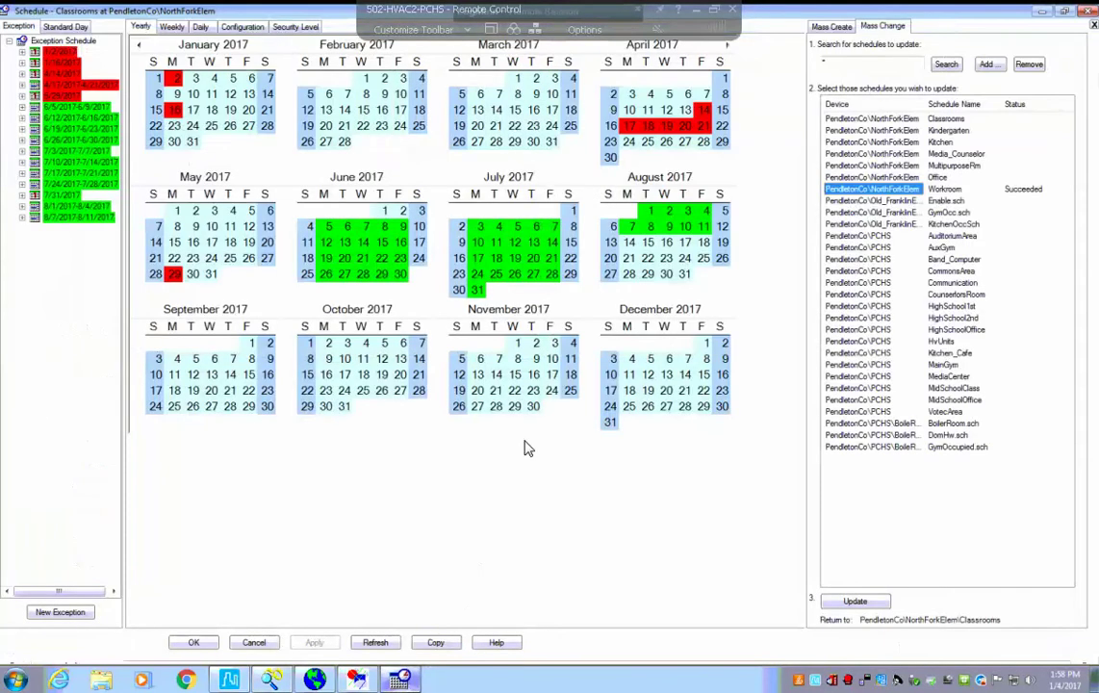
click(834, 27)
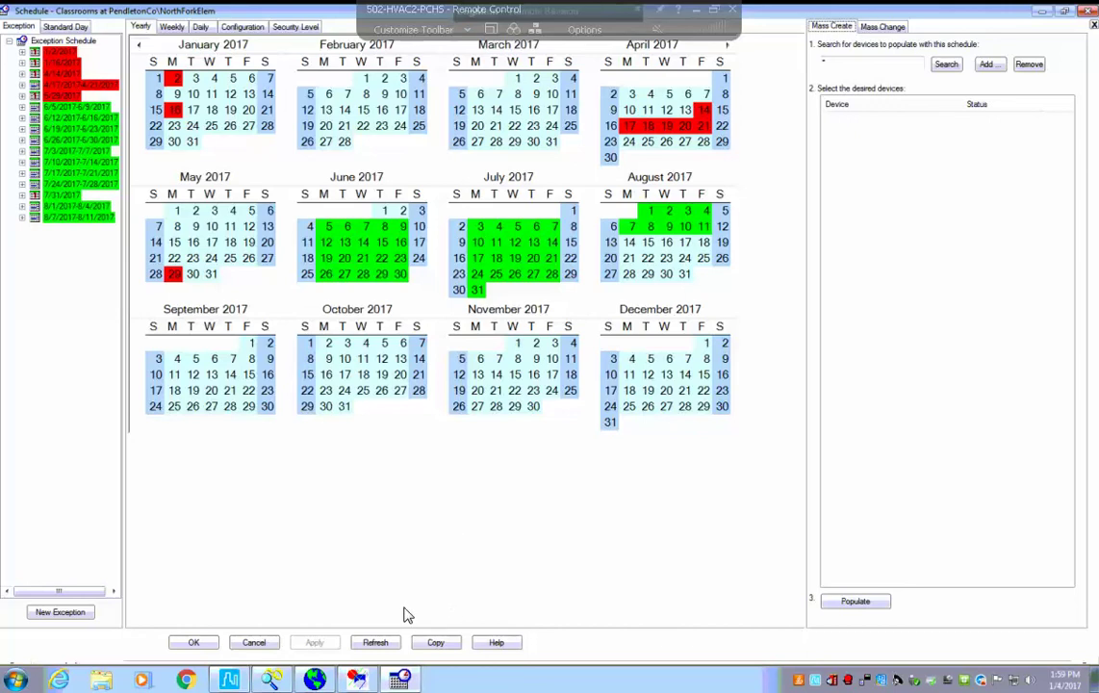
mouse_move(408, 682)
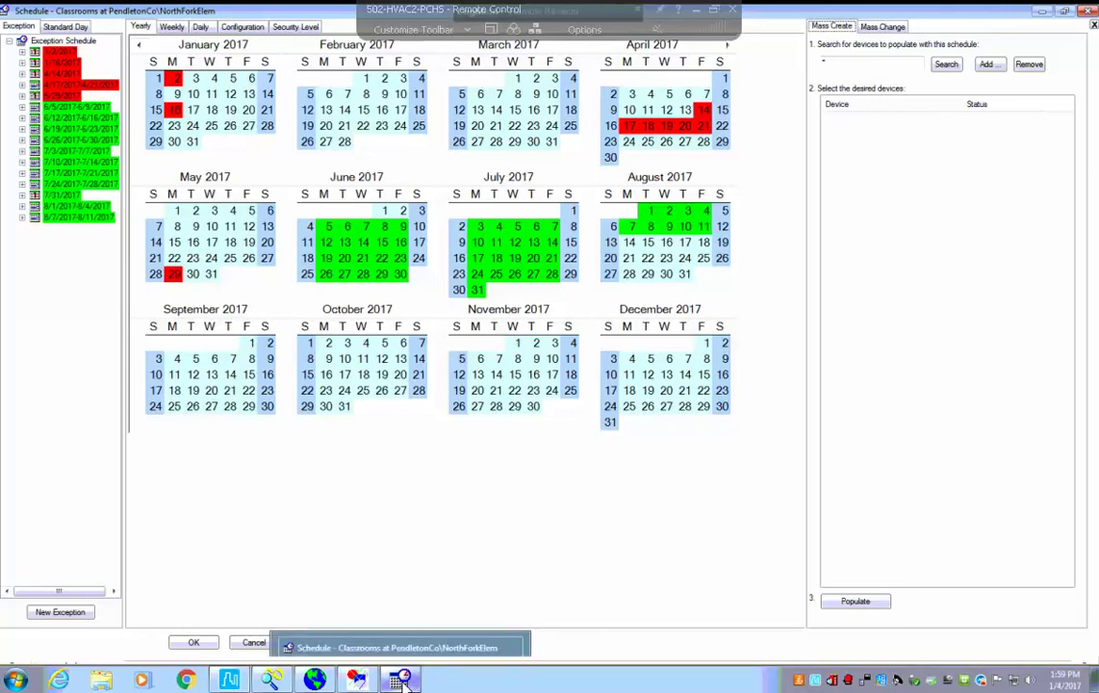
- Expand RTU01 and RTU02 in the tree to compare point folders, then return to Classrooms
click(272, 681)
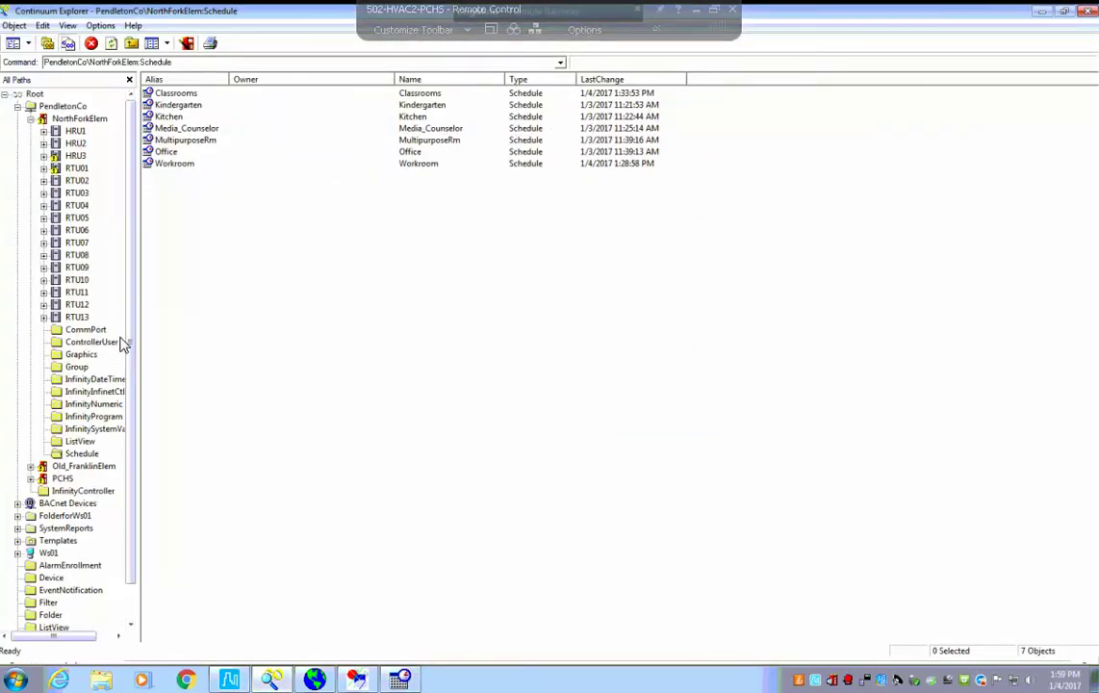
click(82, 455)
click(43, 169)
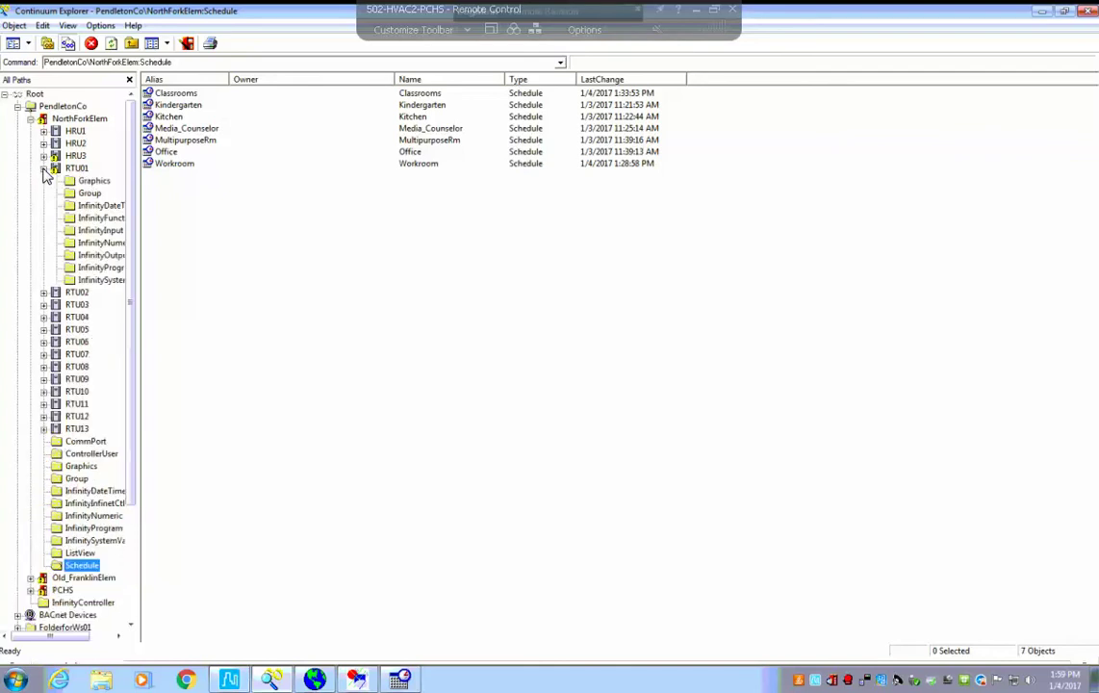
click(44, 291)
click(101, 404)
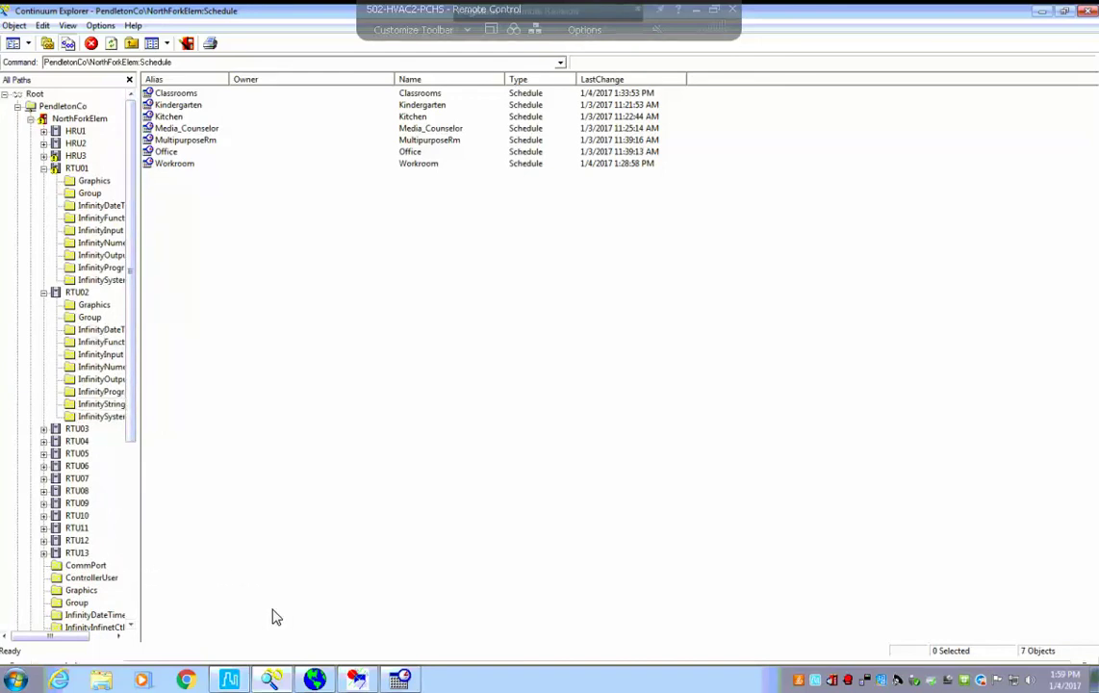
click(400, 681)
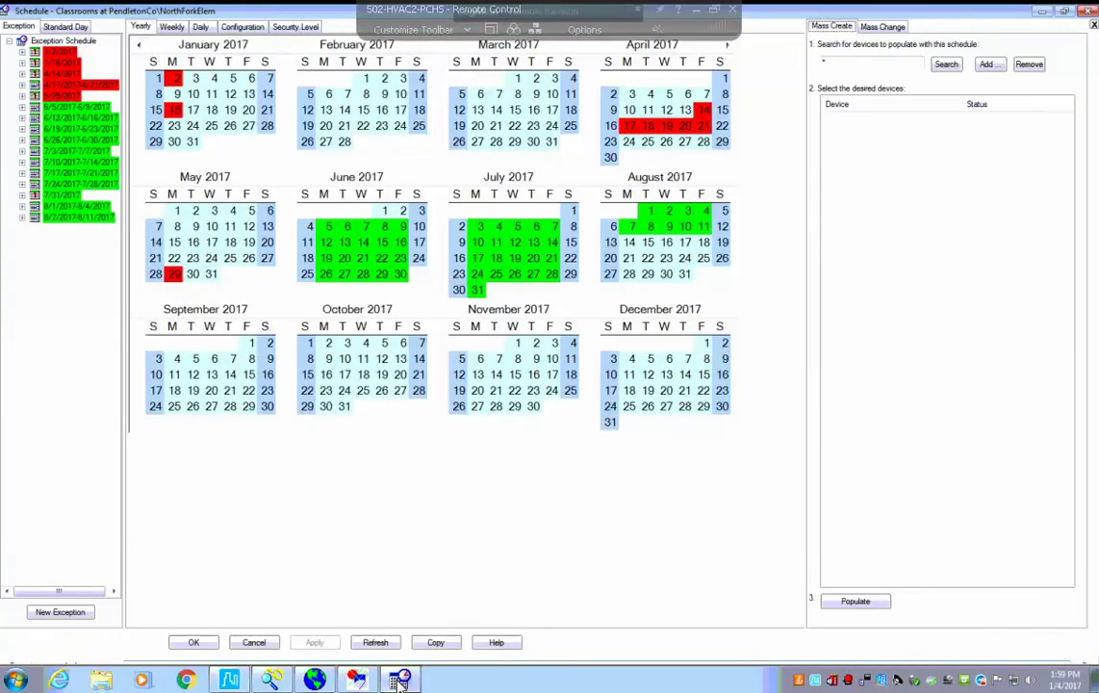
- List all candidate devices in Mass Create and, after trying several RTUs, keep only RTU01 selected
click(258, 643)
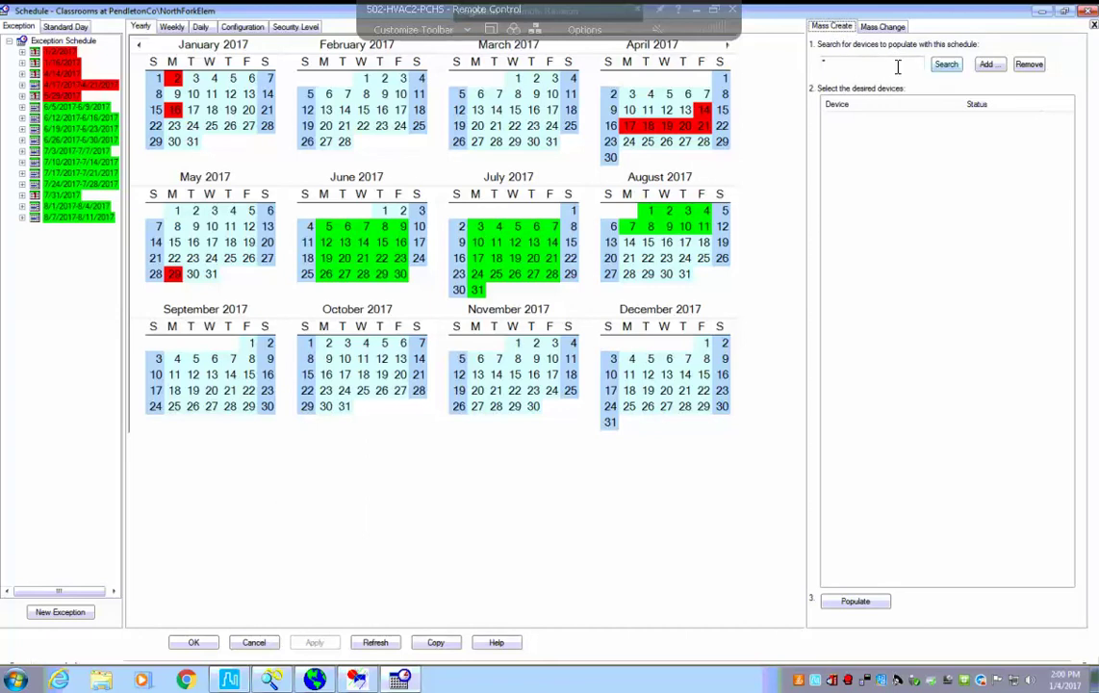
click(947, 65)
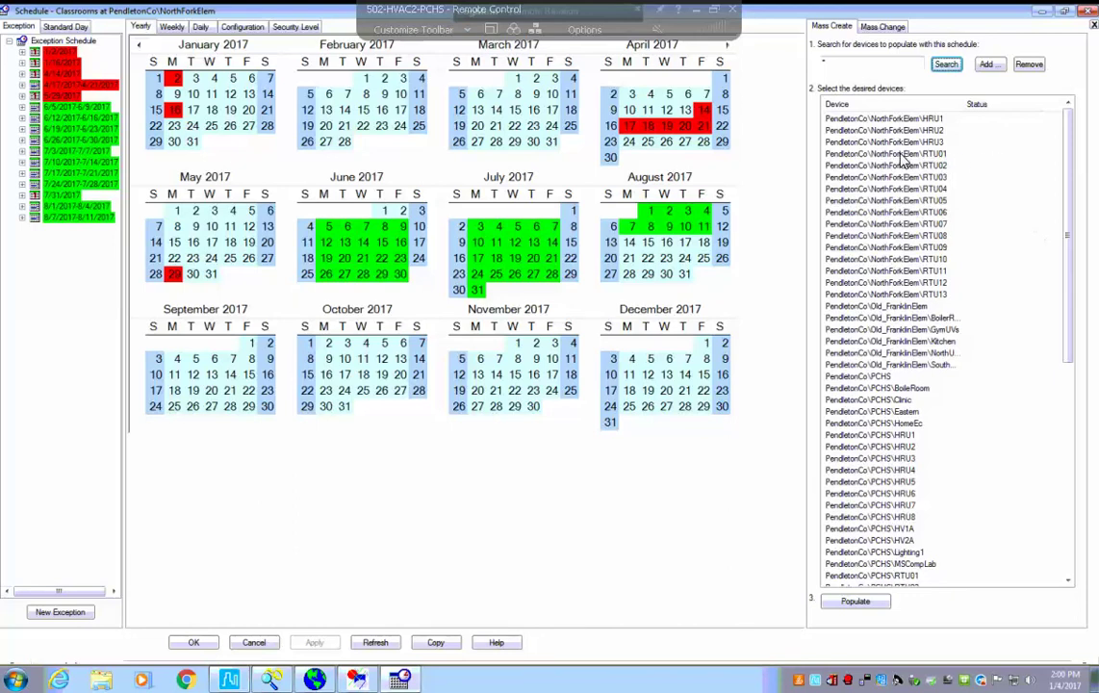
click(899, 155)
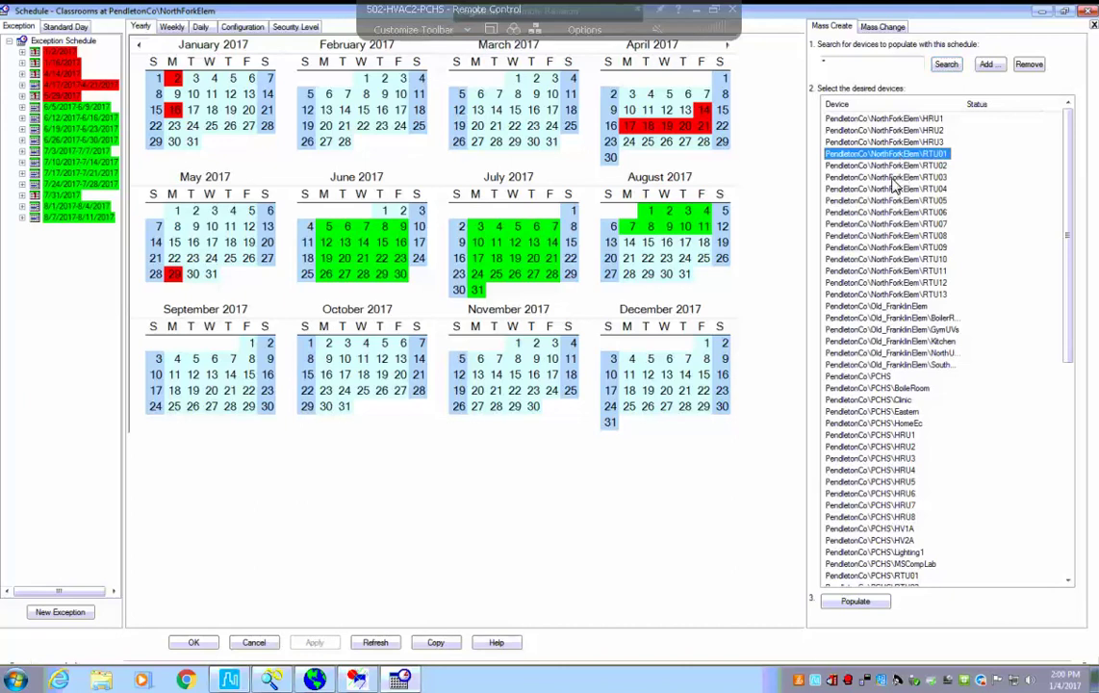
ctrl+click(892, 178)
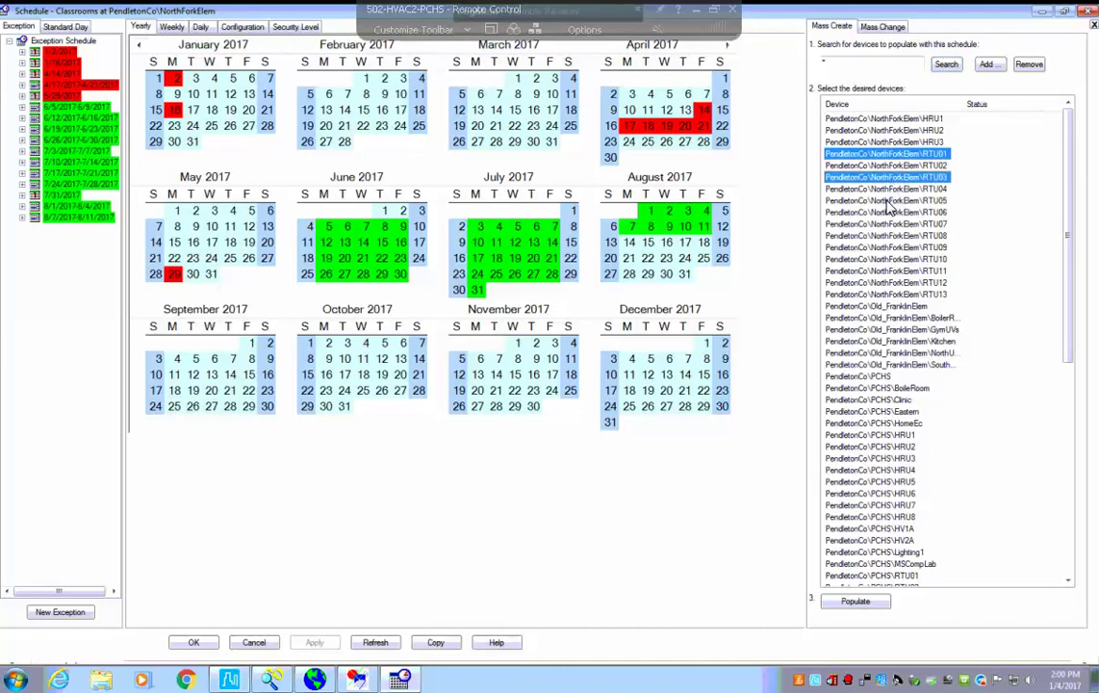
ctrl+click(886, 201)
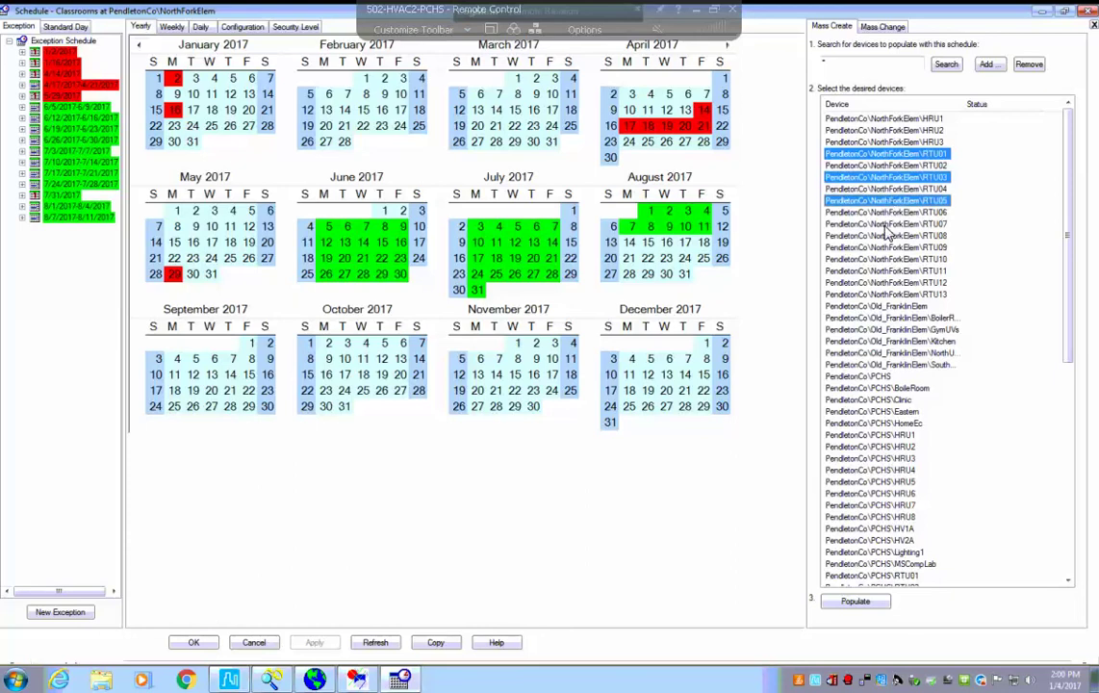
ctrl+click(888, 224)
ctrl+click(890, 247)
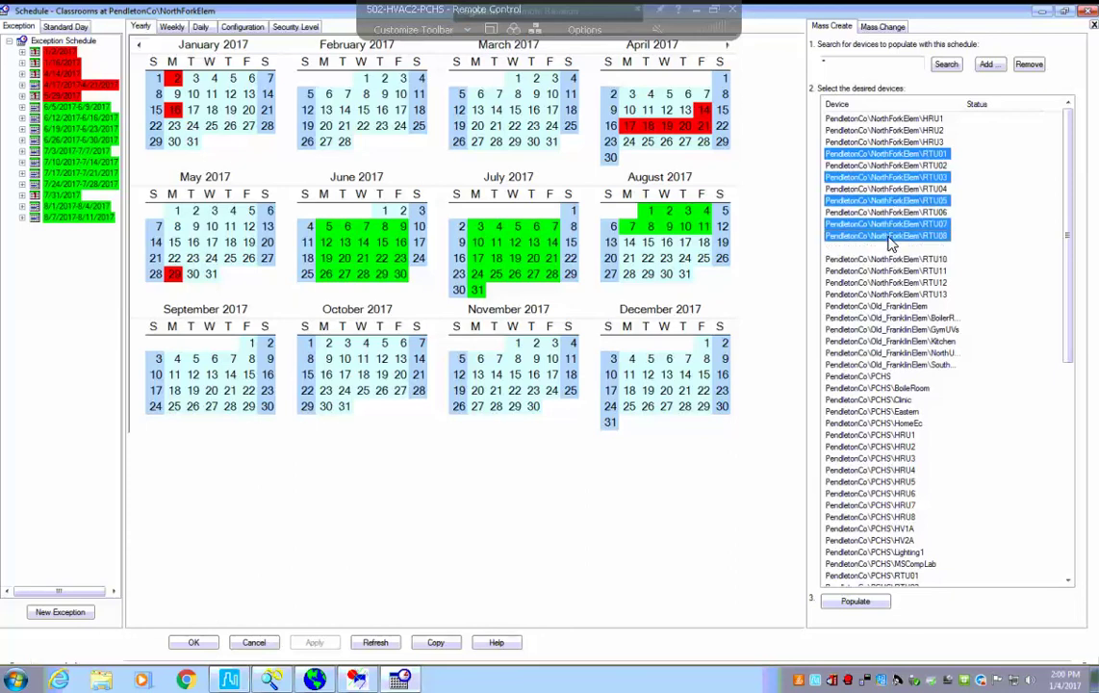
ctrl+click(909, 236)
ctrl+click(925, 212)
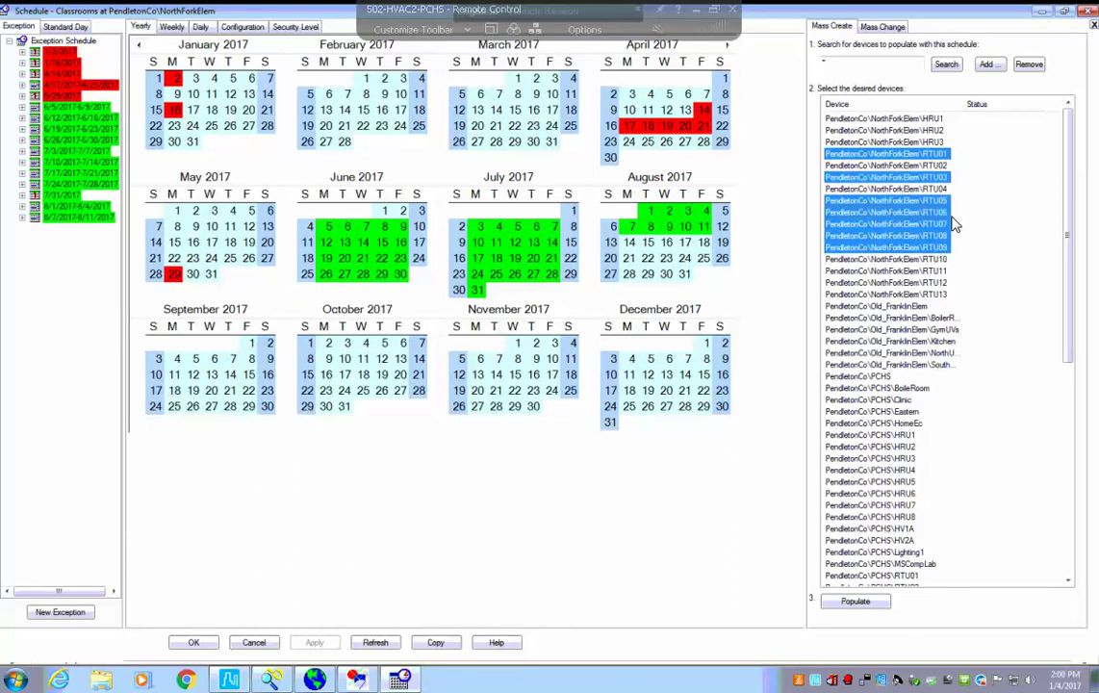
click(893, 155)
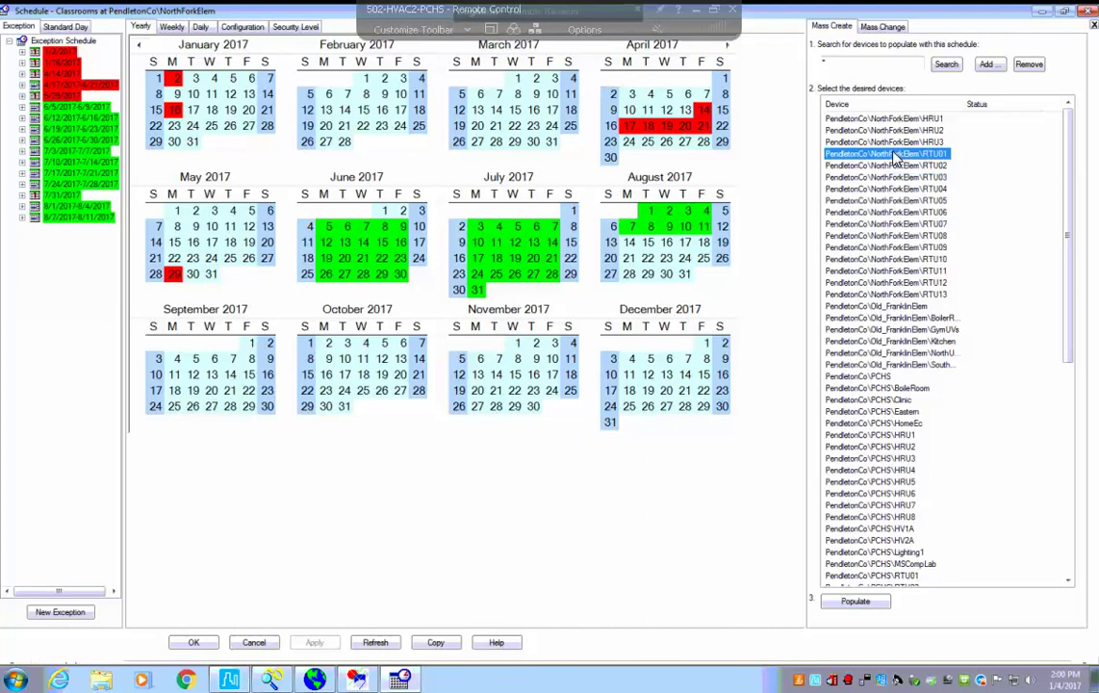
shift+click(888, 248)
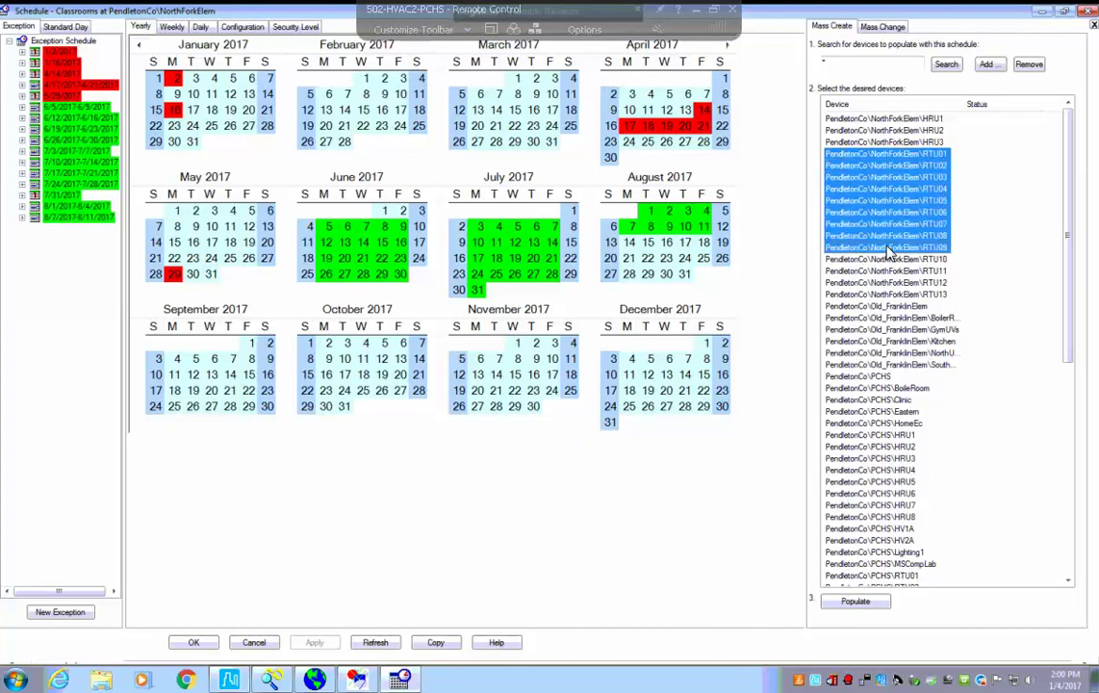
click(987, 182)
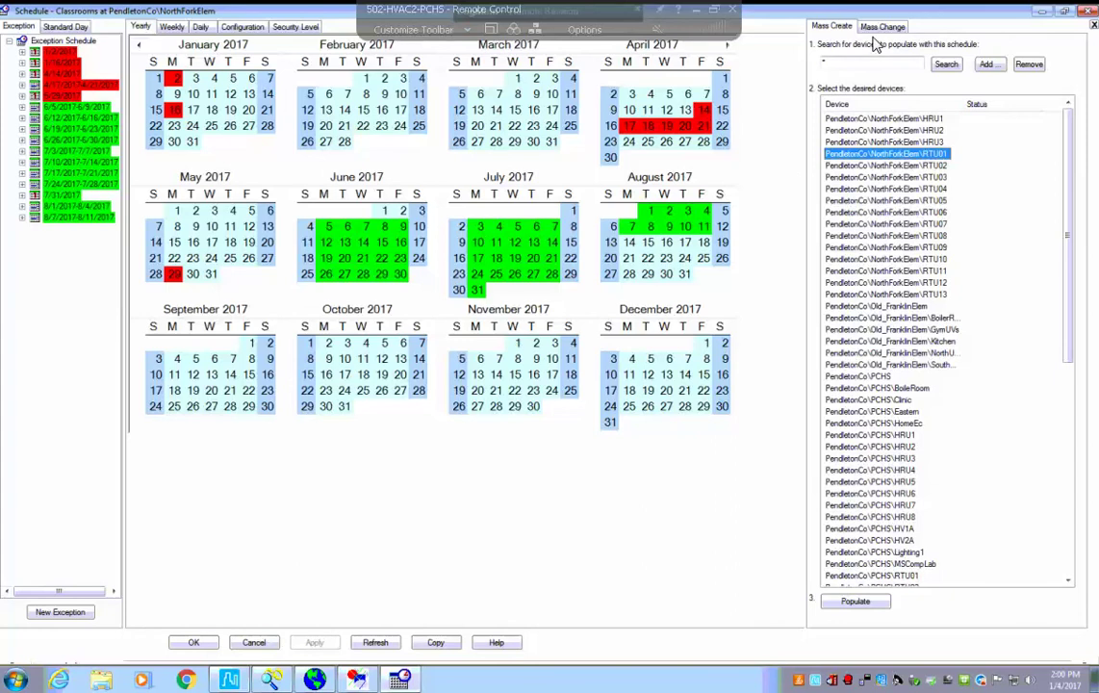
- Review the Classrooms schedule's occupancy points (ClassroomsOn, ClassroomsOff, ClassroomsOcc) and its weekly standard days
click(242, 27)
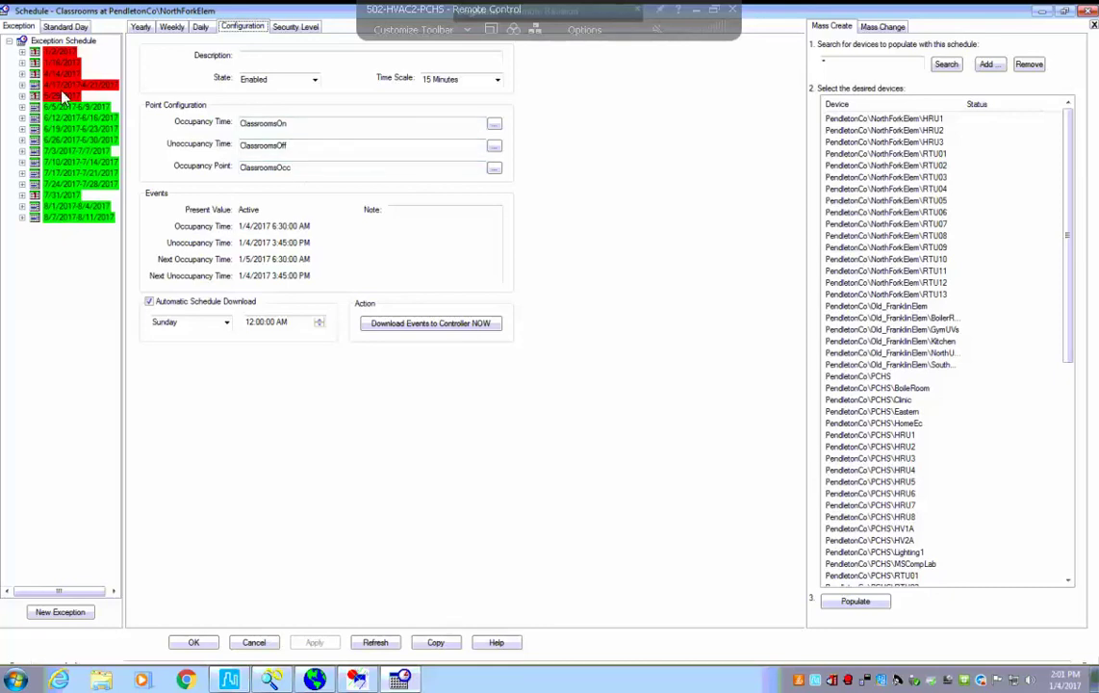
click(61, 27)
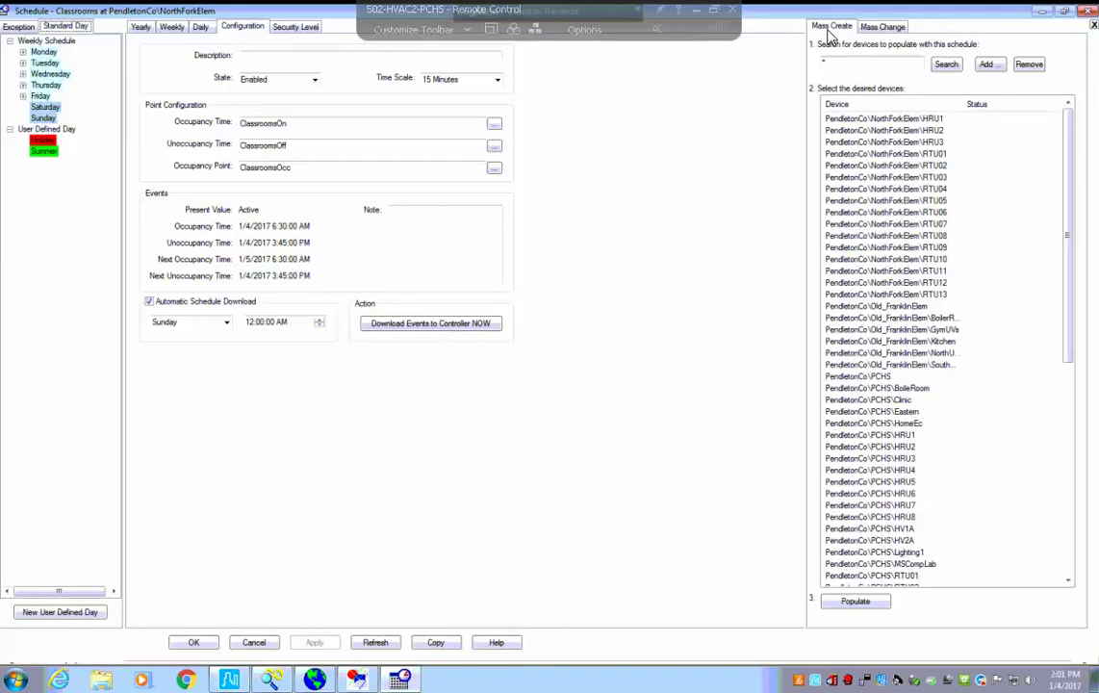
- Mass-create the Classrooms schedule onto RTU01, then close the Schedule dialog once it succeeds
click(886, 155)
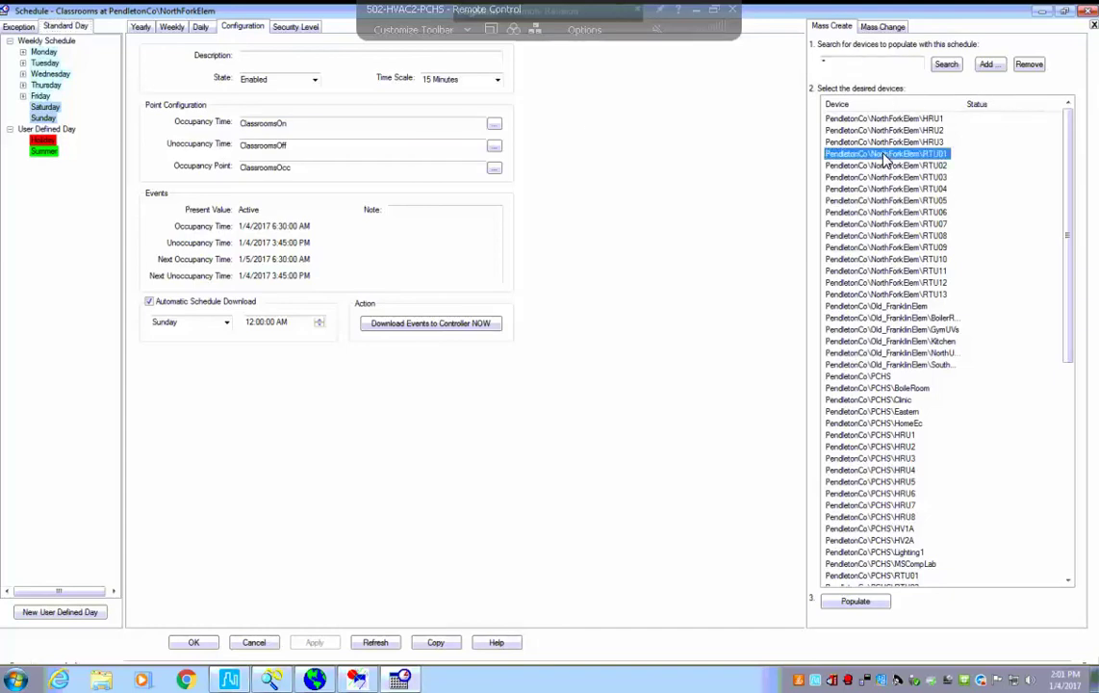
click(856, 602)
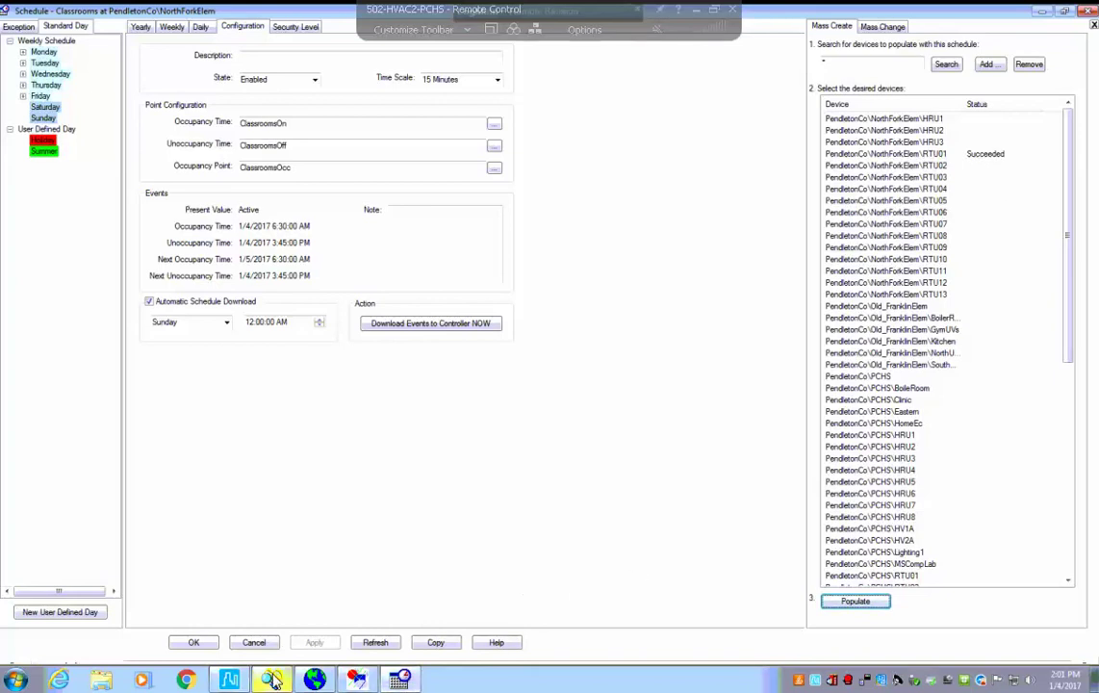
click(254, 642)
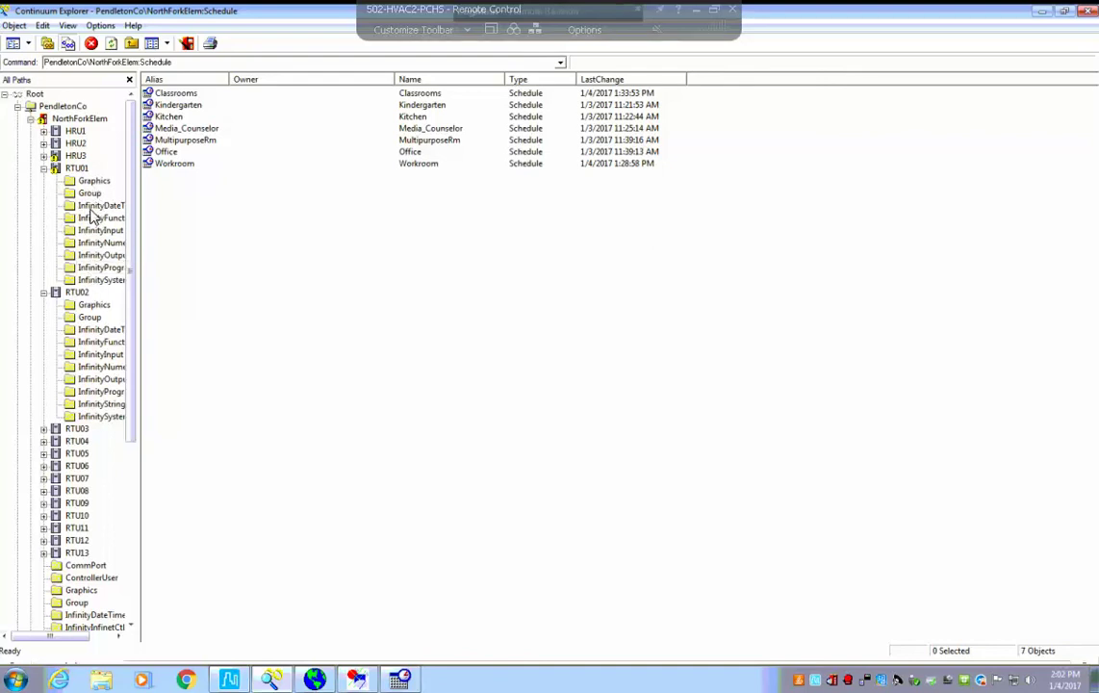
- Refresh the tree and open the Classrooms schedule in RTU01's Schedule folder
click(111, 44)
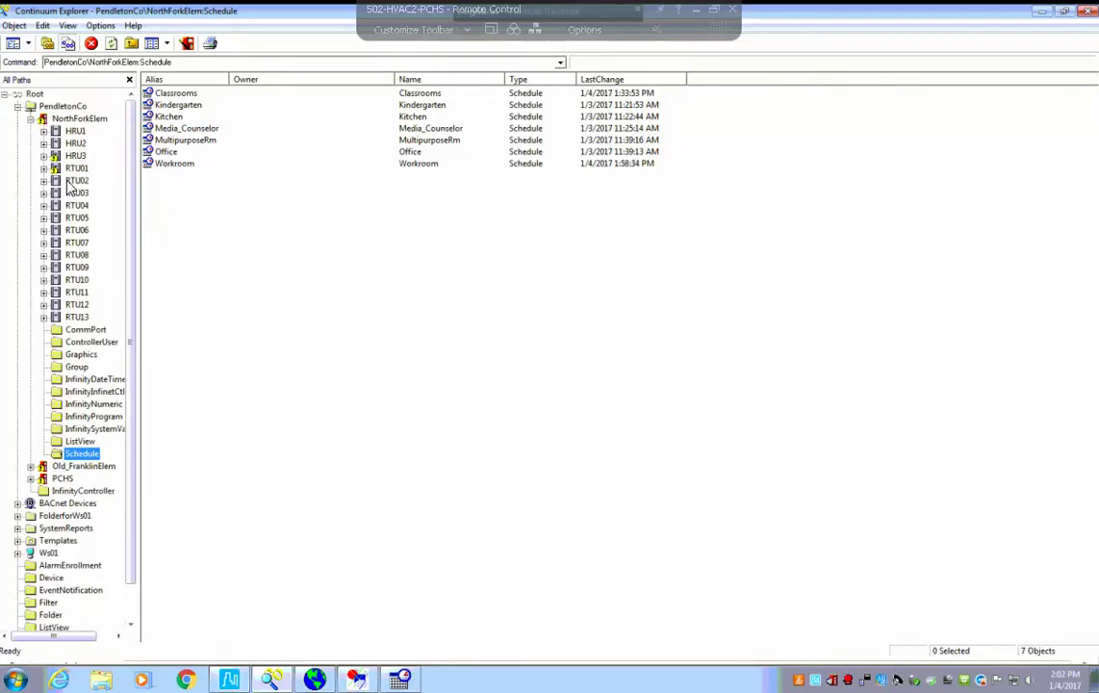
click(43, 168)
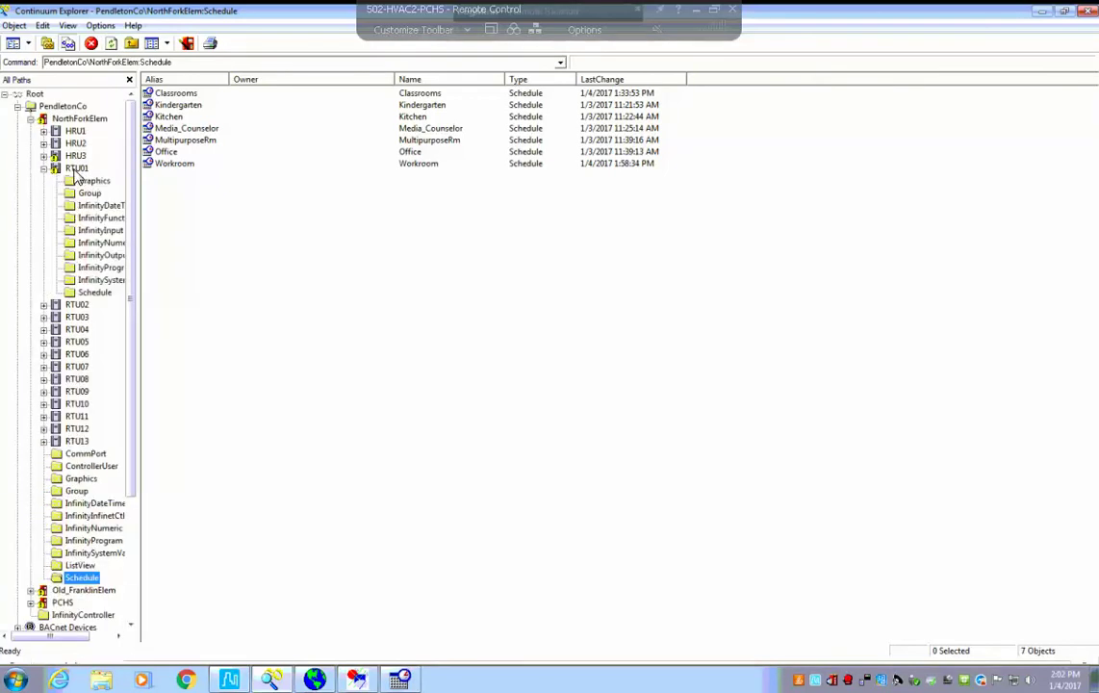
click(93, 292)
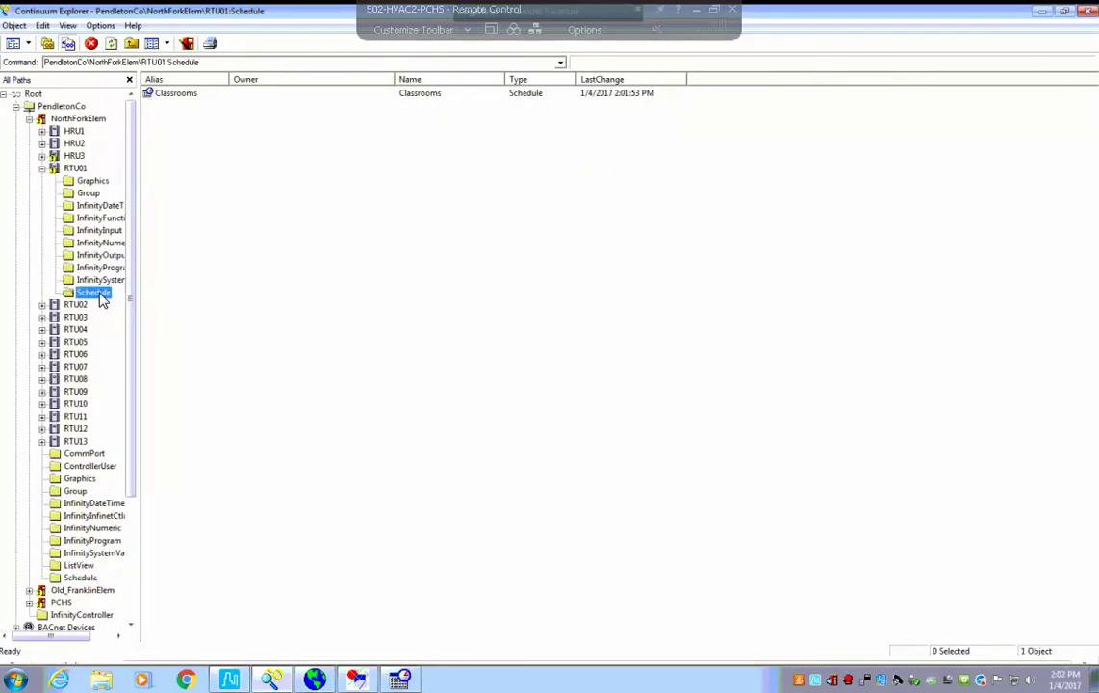
click(172, 96)
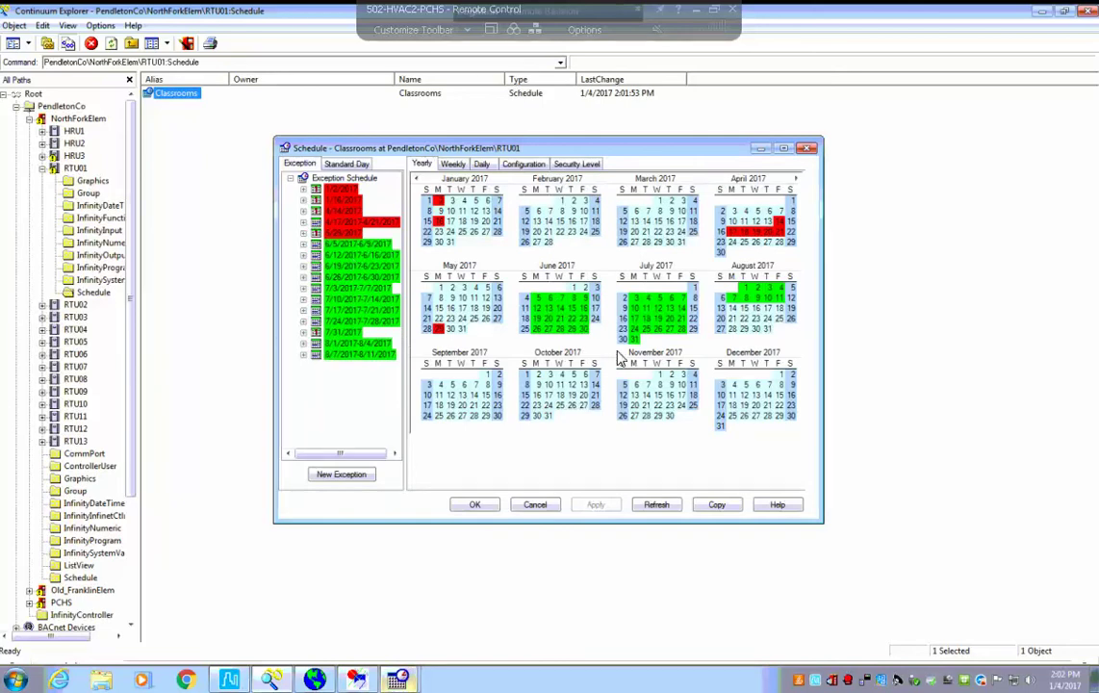
- Check the copied standard days, Monday times and configuration, then list RTU01's InfinityDateTime points
click(348, 167)
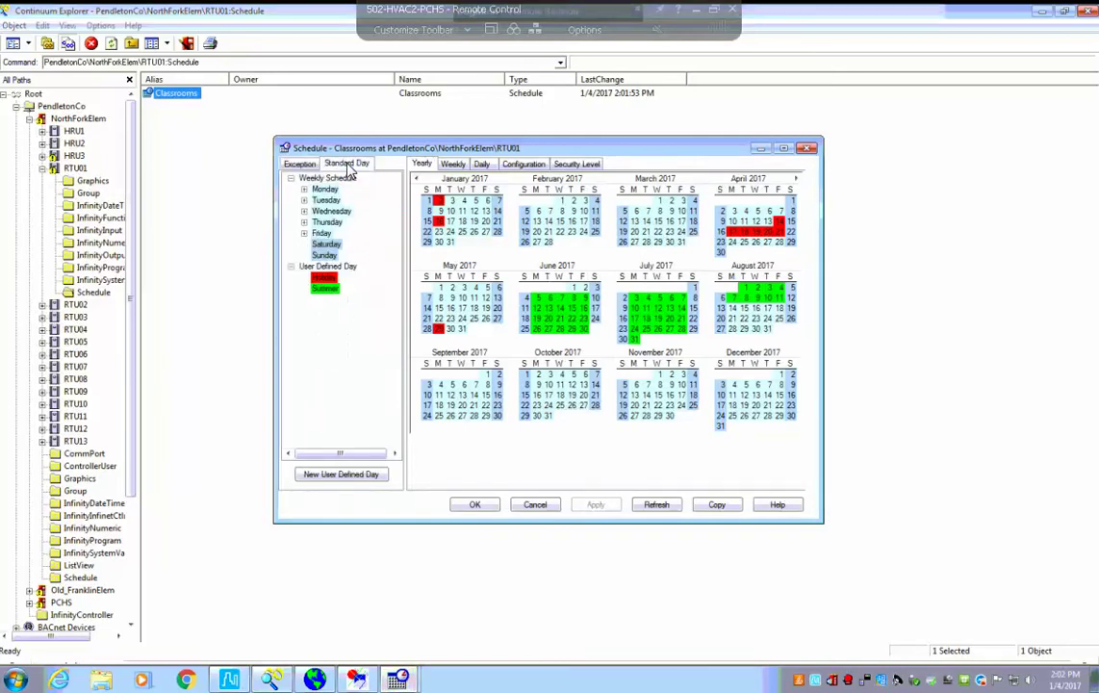
click(304, 190)
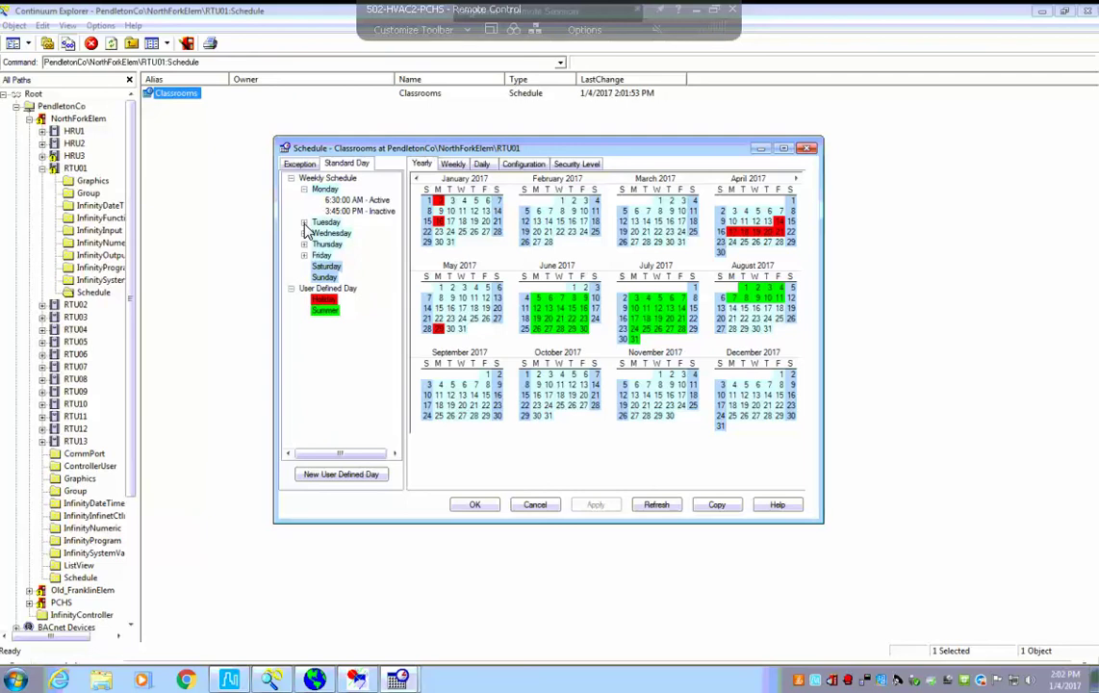
click(526, 166)
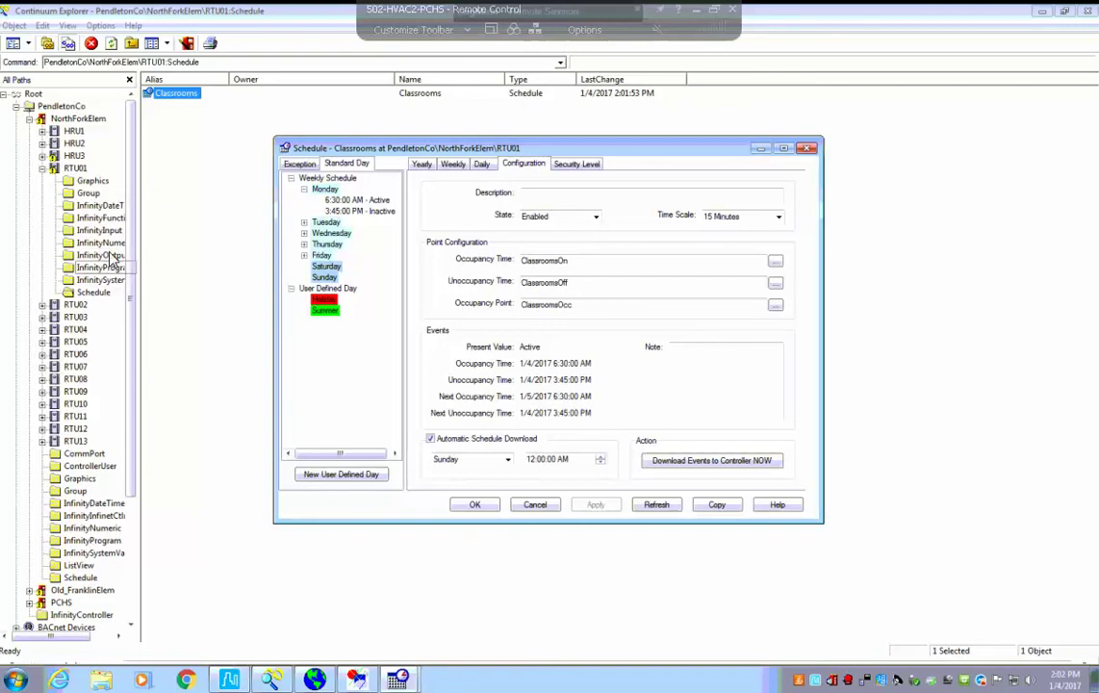
click(96, 205)
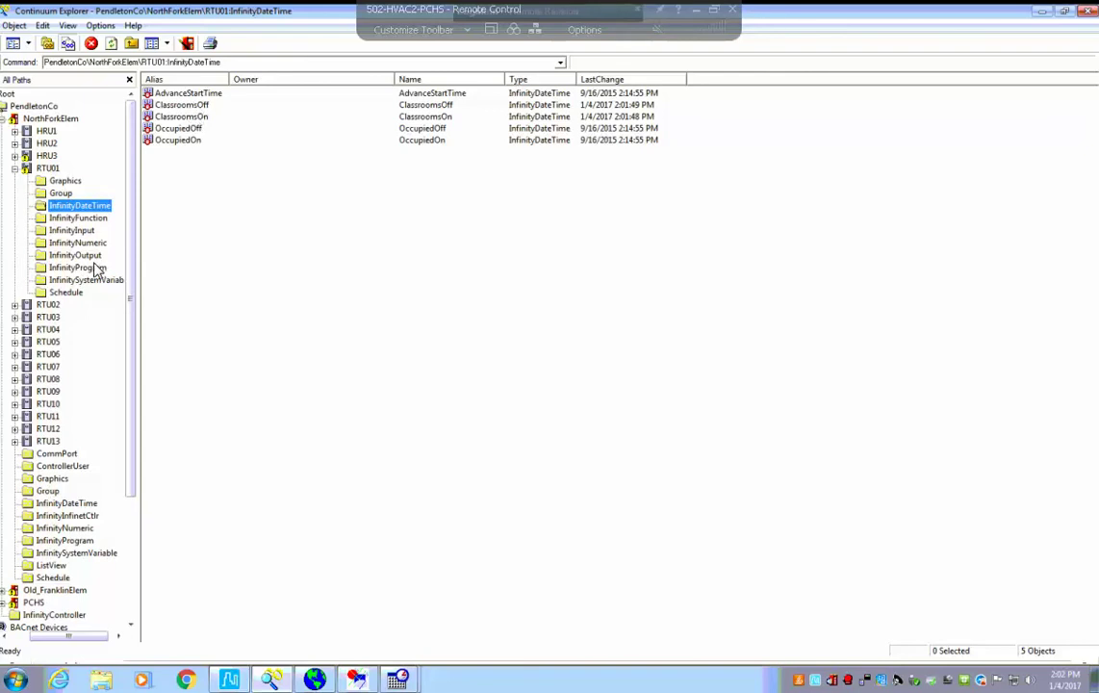
- Show RTU01's InfinityNumeric folder and find the new ClassroomsOcc point among its 47 objects
click(79, 242)
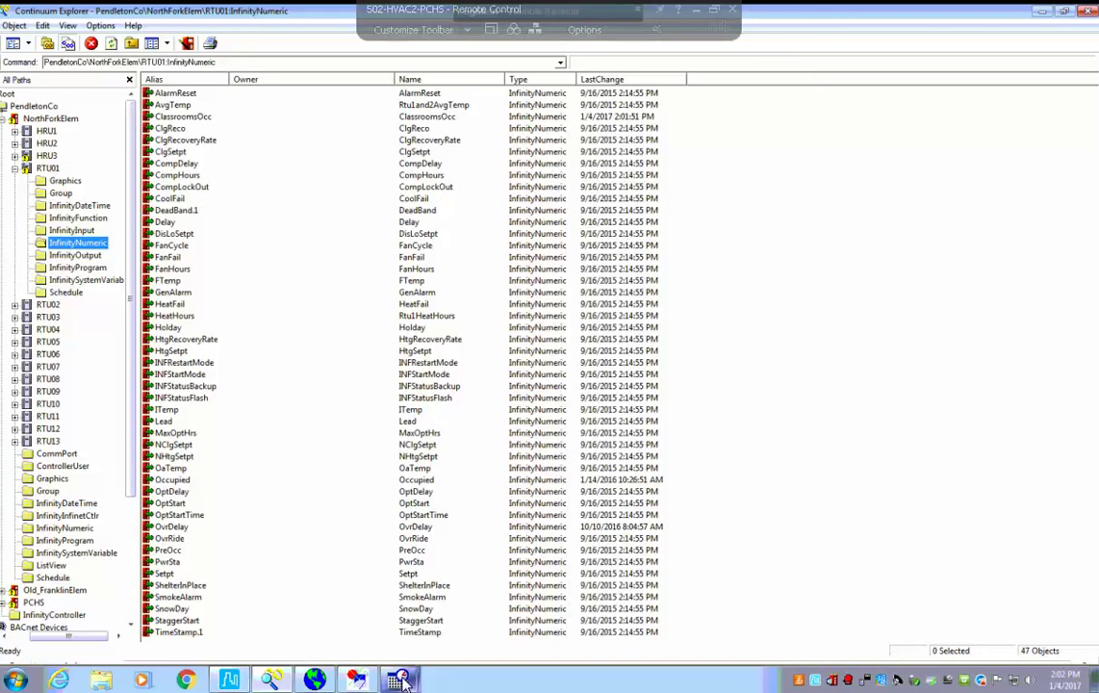
mouse_move(398, 681)
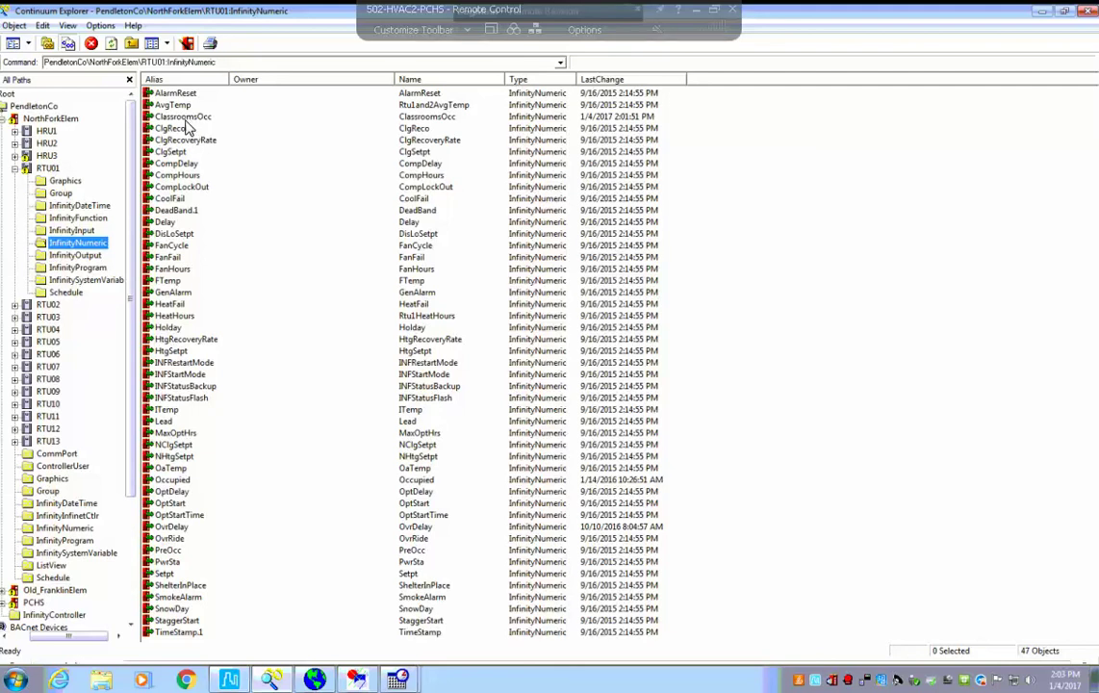
scroll(133, 299, down, 4)
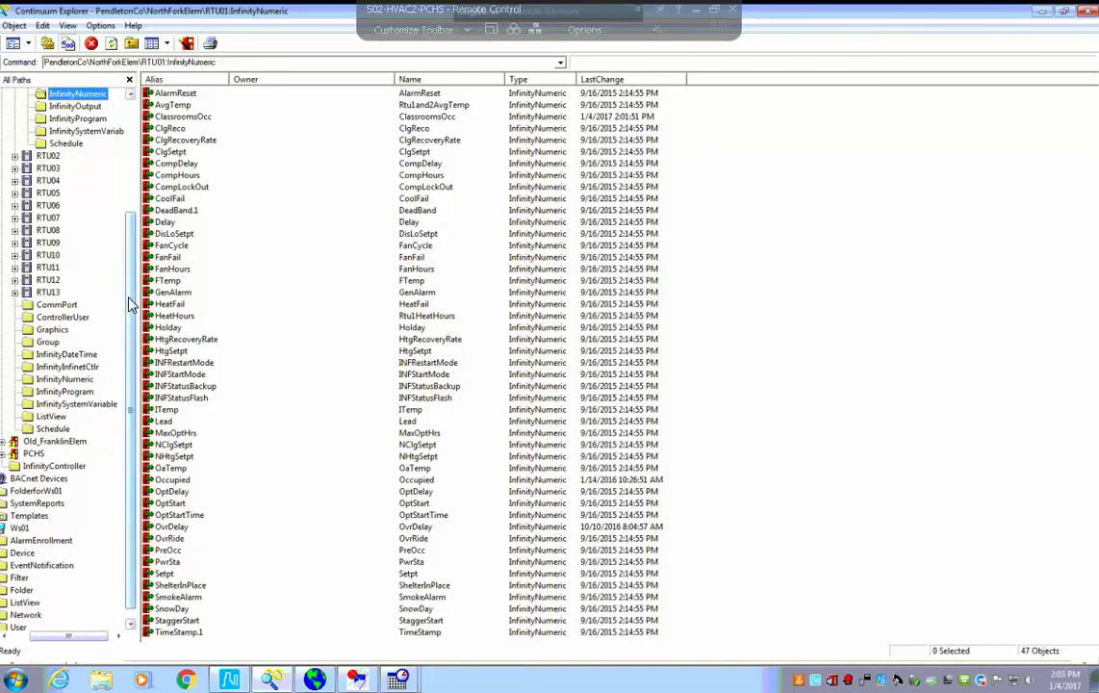
scroll(131, 248, up, 3)
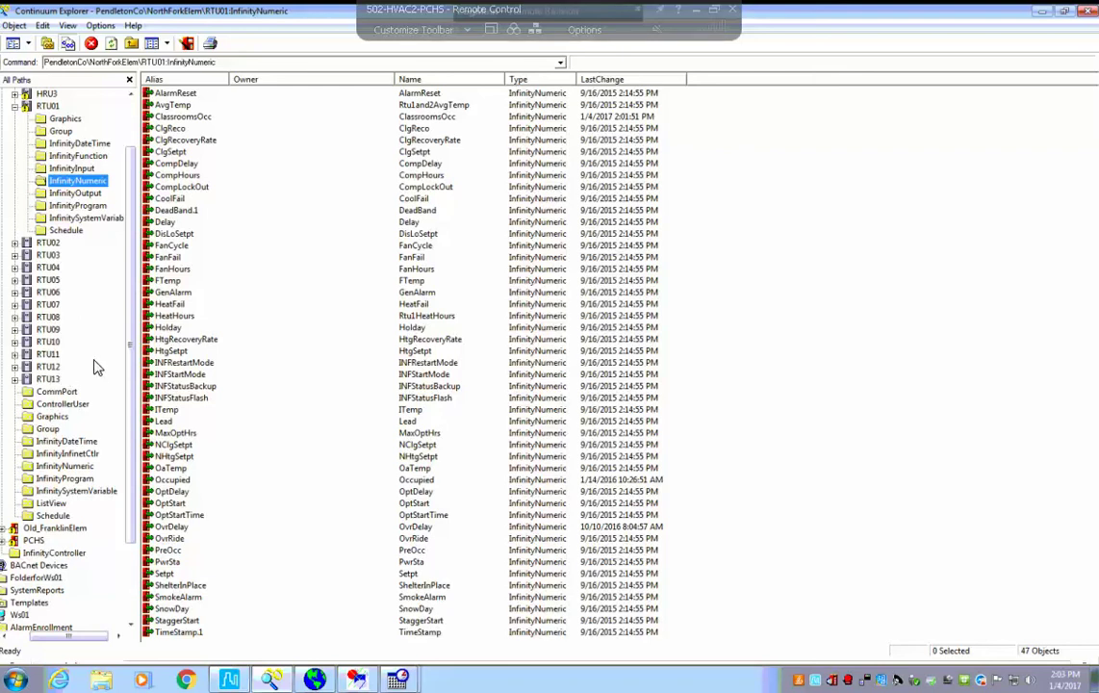
- List all RTU01 objects, then expand PCHS to reach its Schedule folder of 16 schedules
click(14, 106)
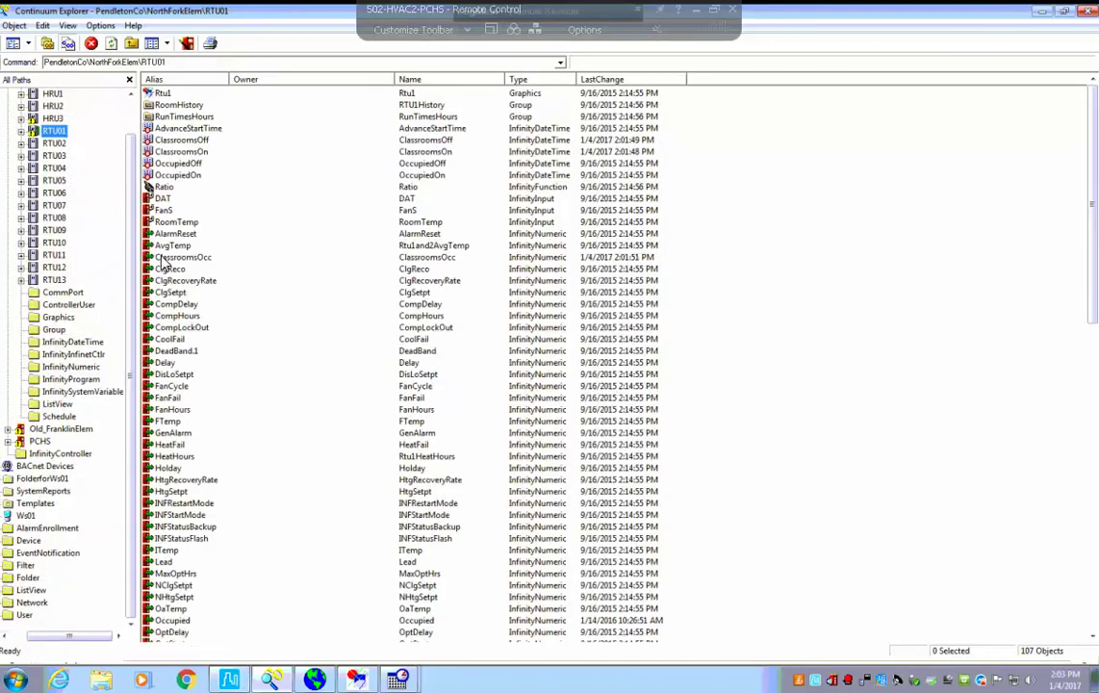
drag(133, 192, 132, 149)
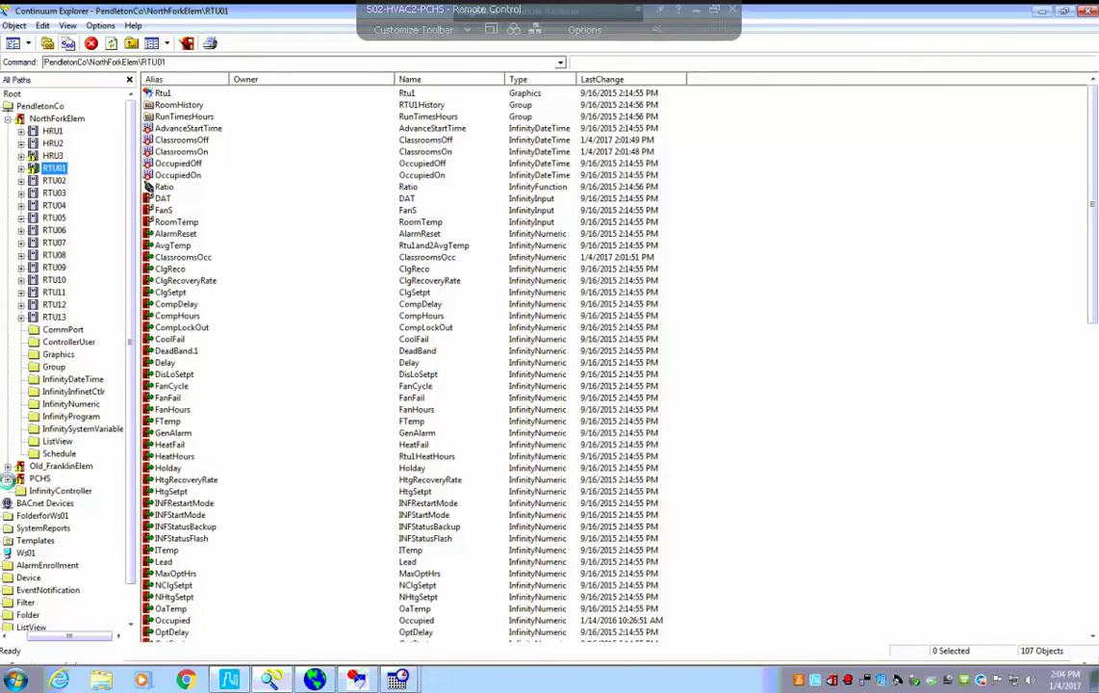
click(8, 478)
drag(126, 289, 129, 451)
click(58, 440)
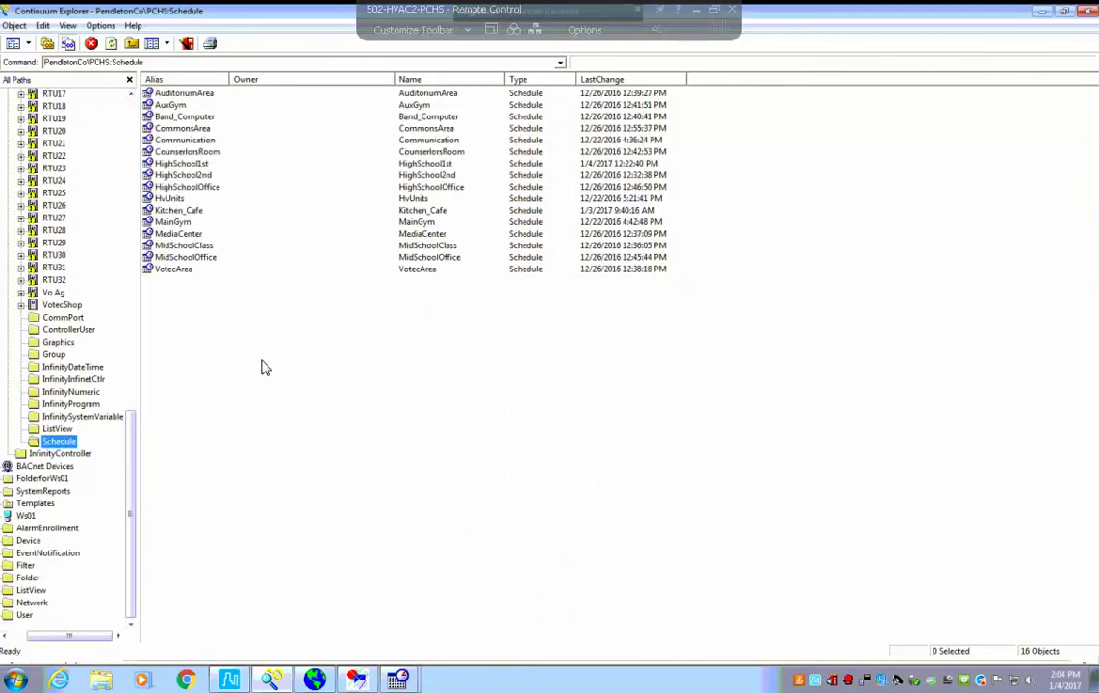